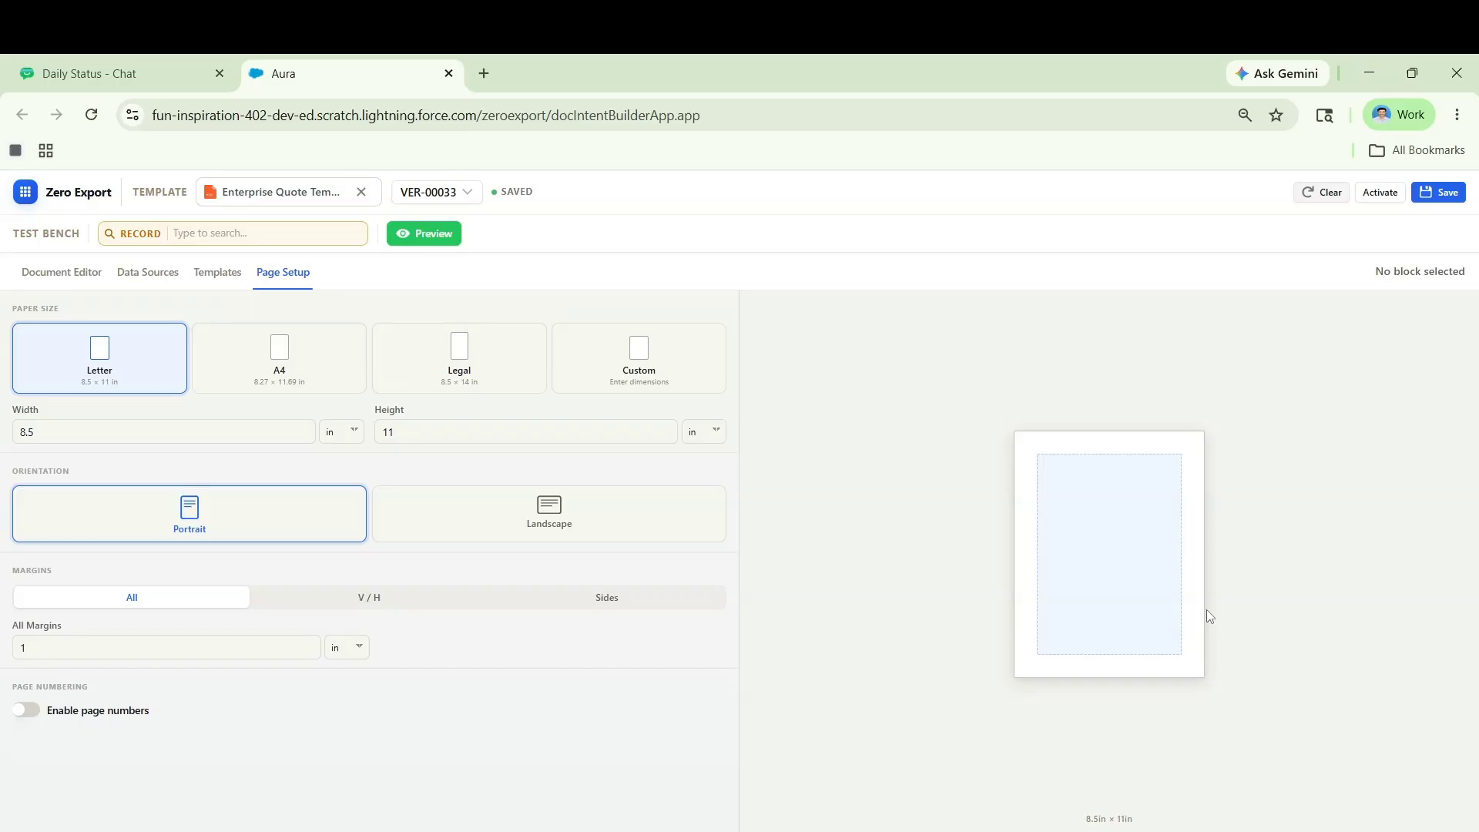
# - Try the A4, Legal and Custom paper sizes for the template, and return to Letter
pyautogui.click(278, 368)
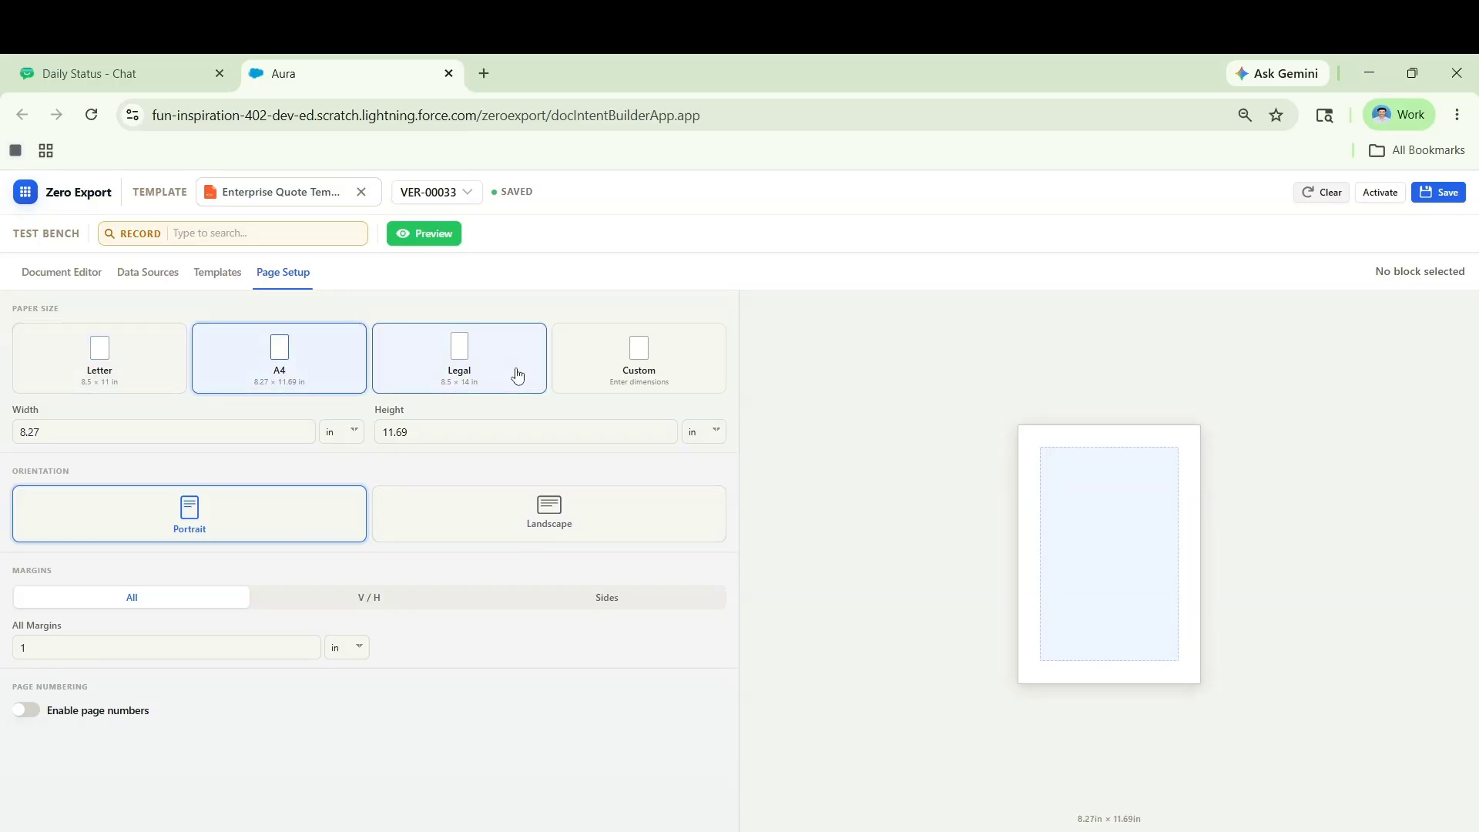
pyautogui.click(512, 373)
pyautogui.click(630, 372)
pyautogui.click(107, 367)
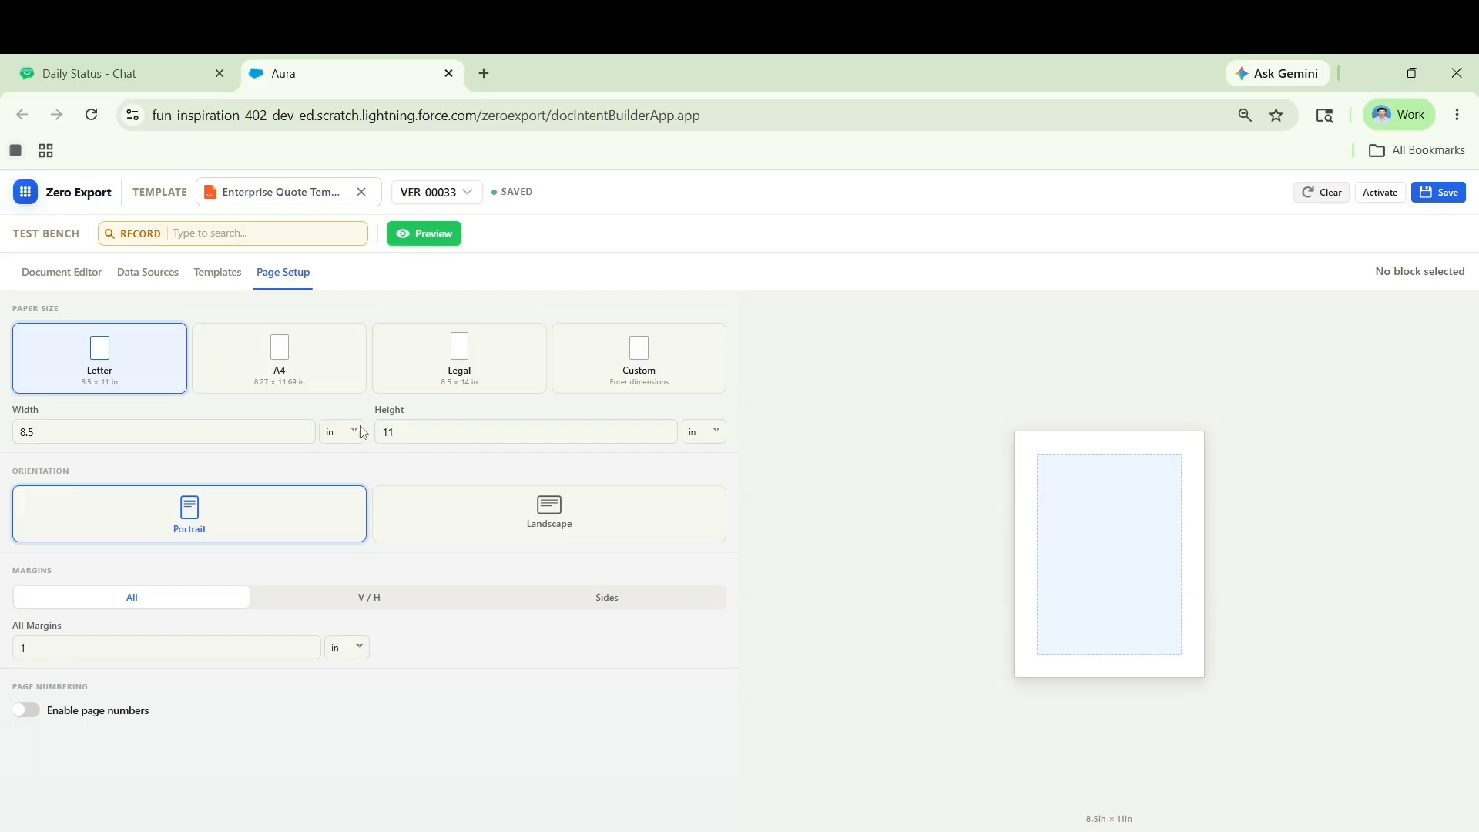
# - Try A4, Legal and Custom paper sizes again, leaving Custom selected with its dimensions unedited and Portrait orientation
pyautogui.click(293, 374)
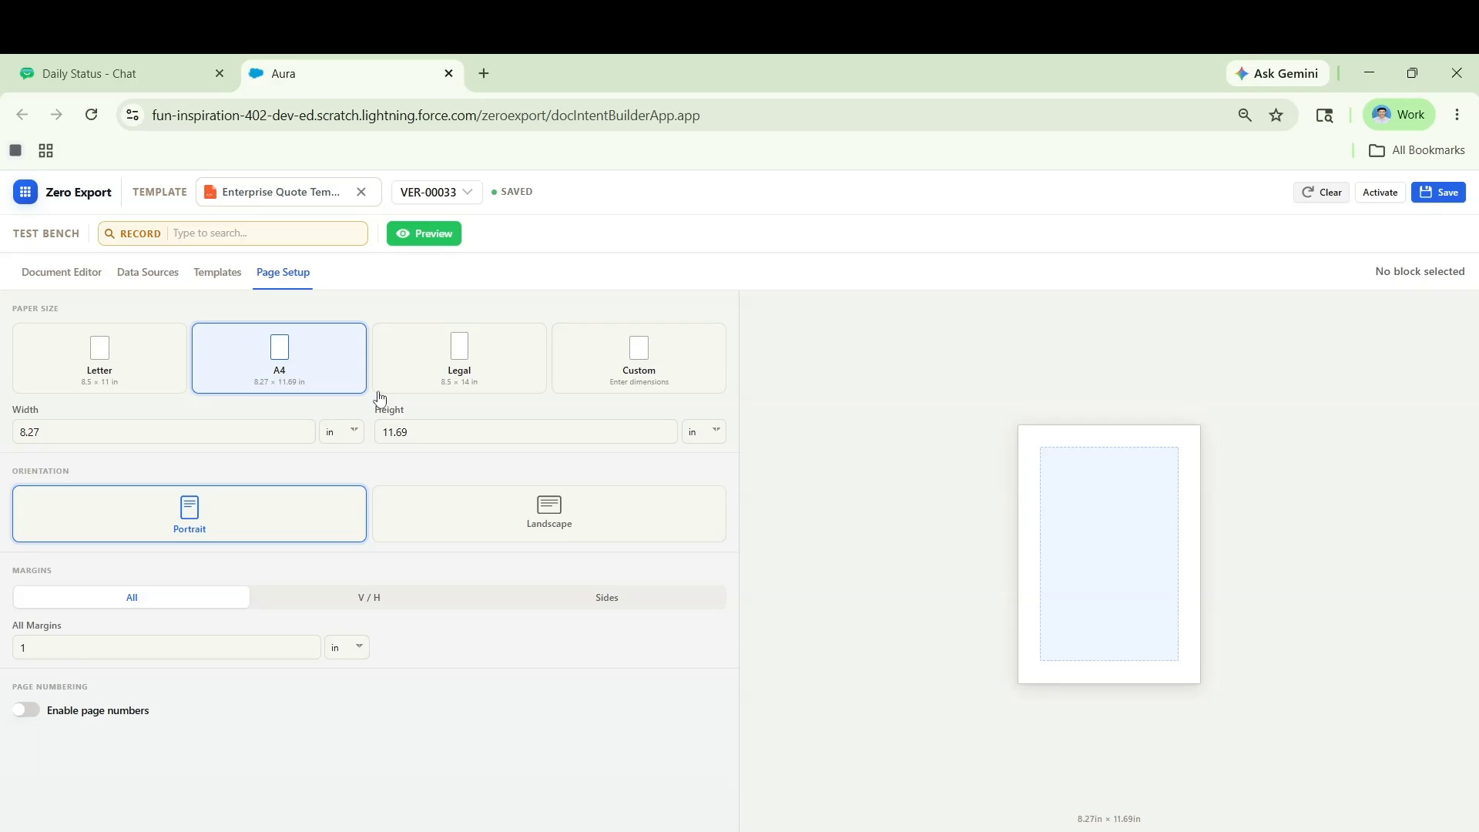
pyautogui.click(455, 373)
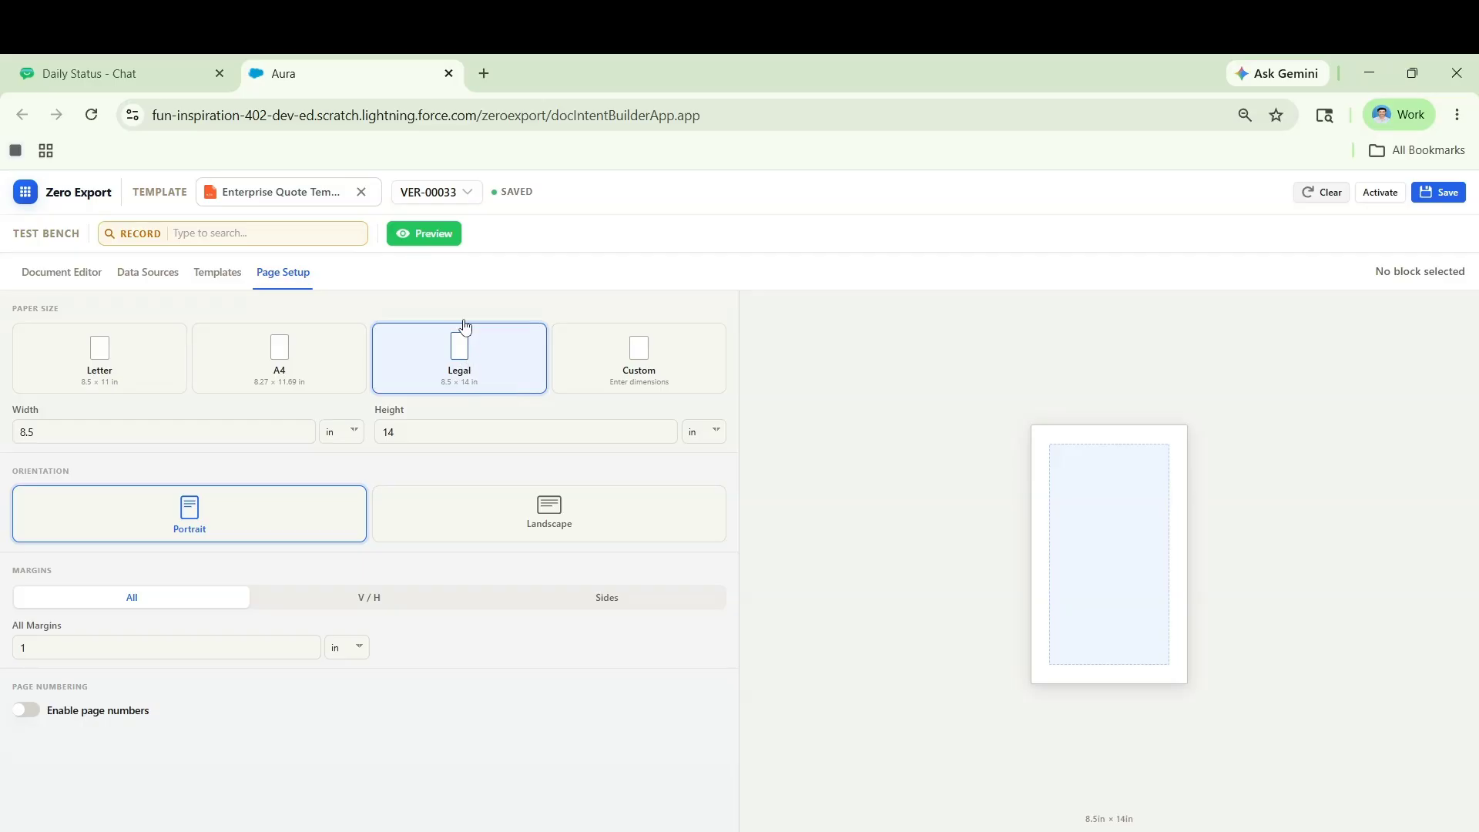
pyautogui.click(673, 379)
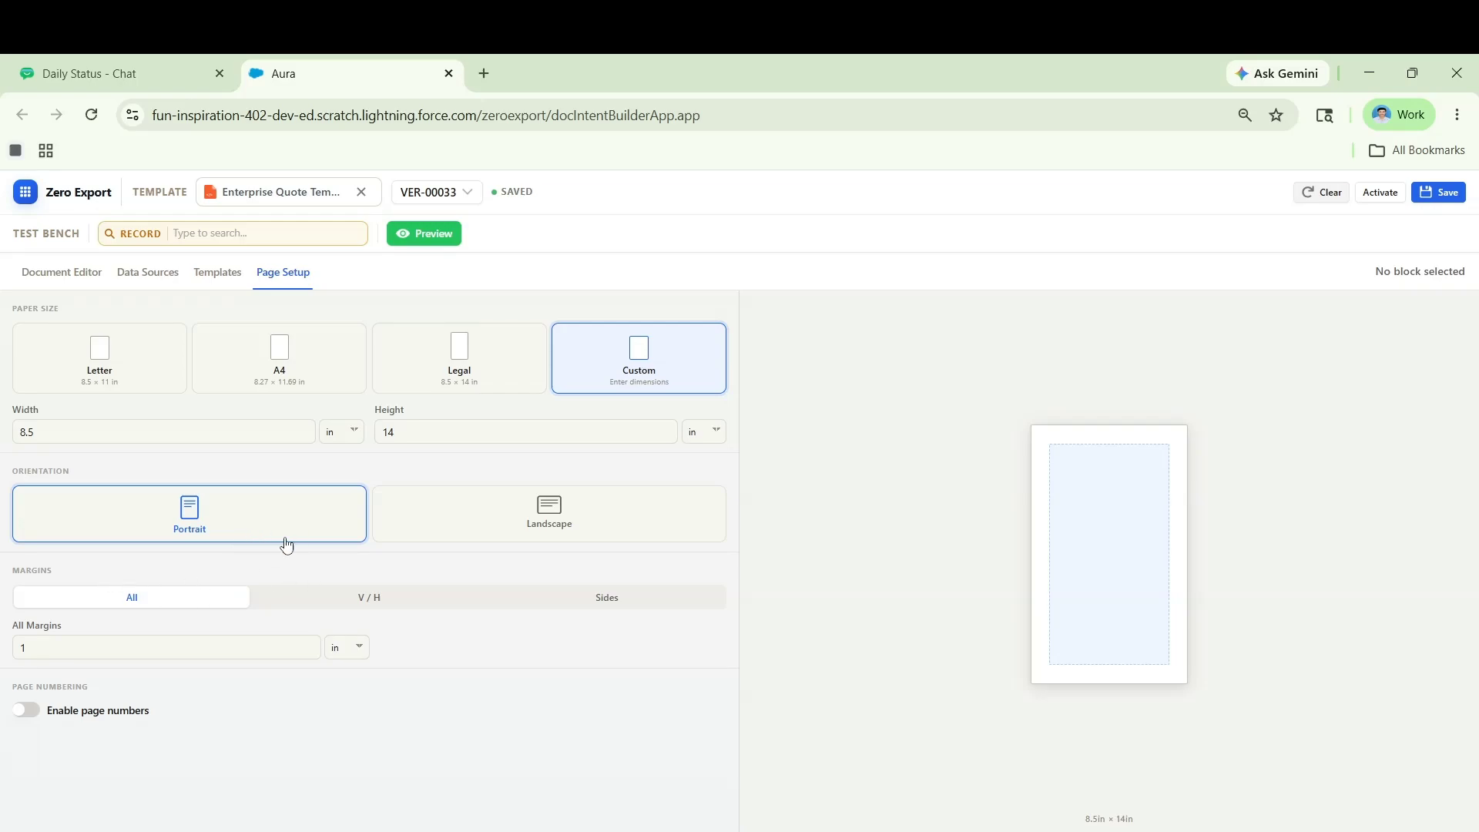
pyautogui.click(159, 432)
pyautogui.click(419, 436)
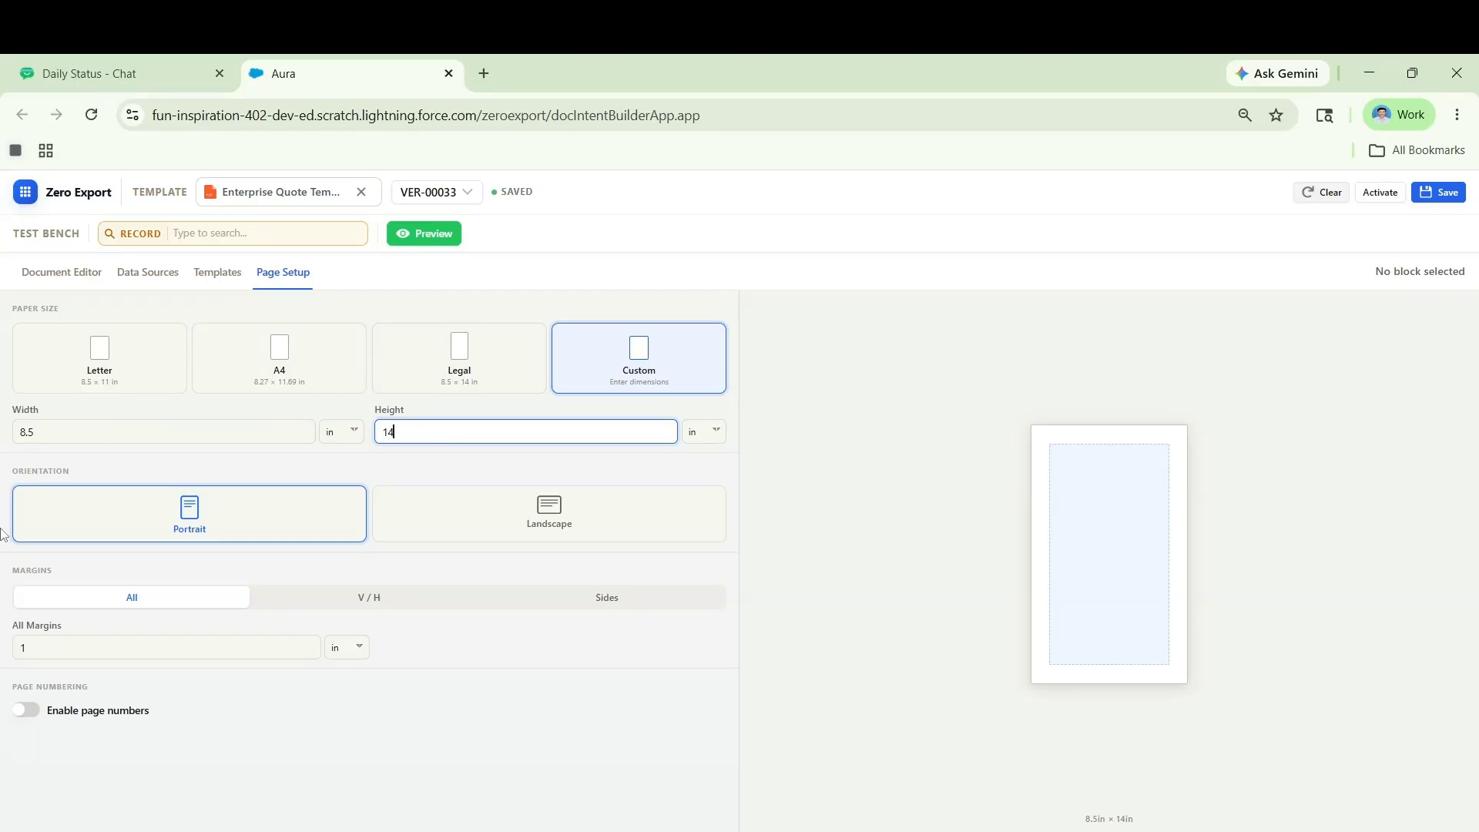
pyautogui.click(151, 521)
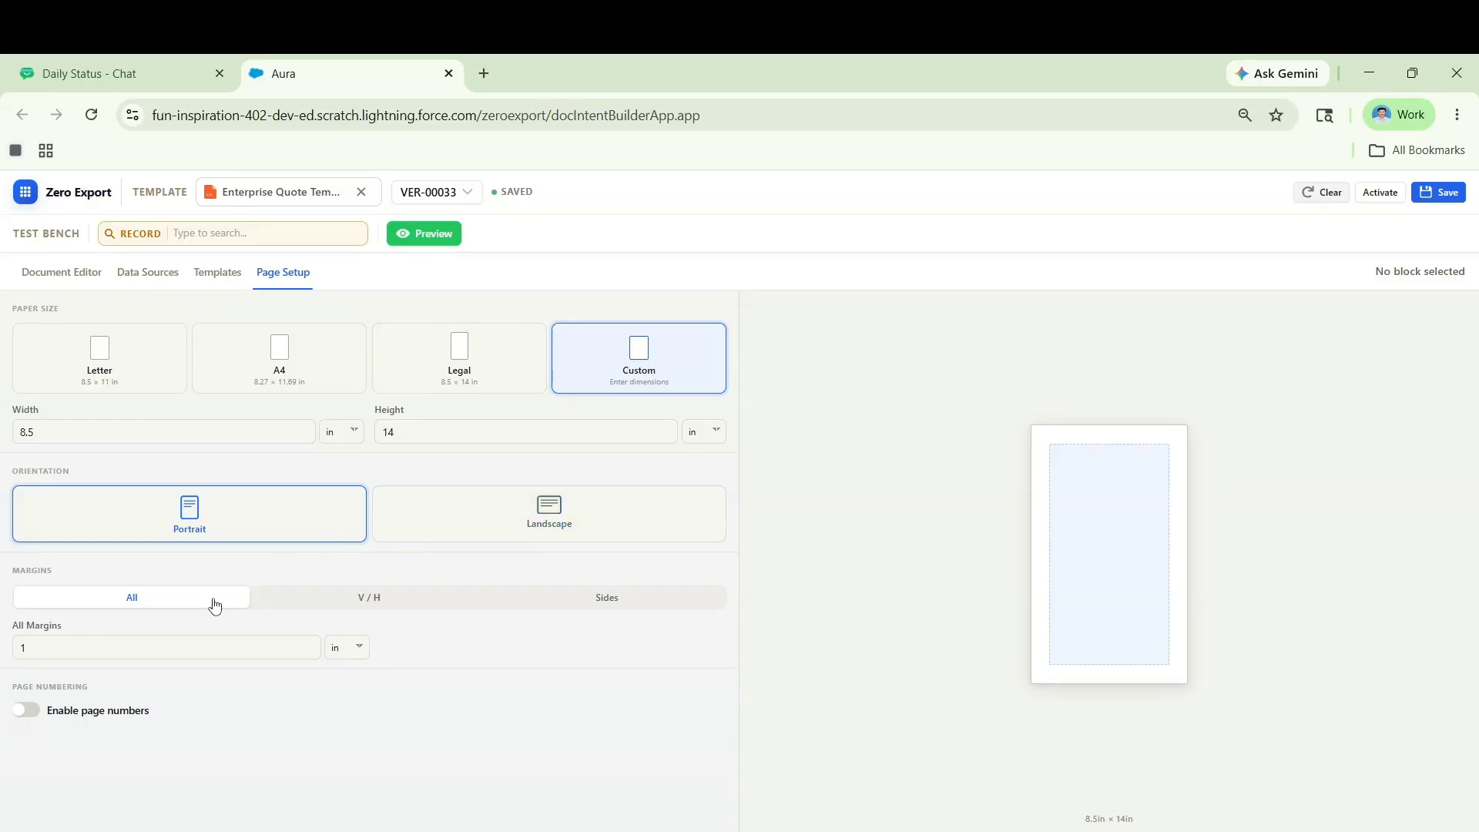
# - Try the V / H, Sides and All margin modes, ending with Sides and its top margin open for editing
pyautogui.click(416, 607)
pyautogui.click(583, 602)
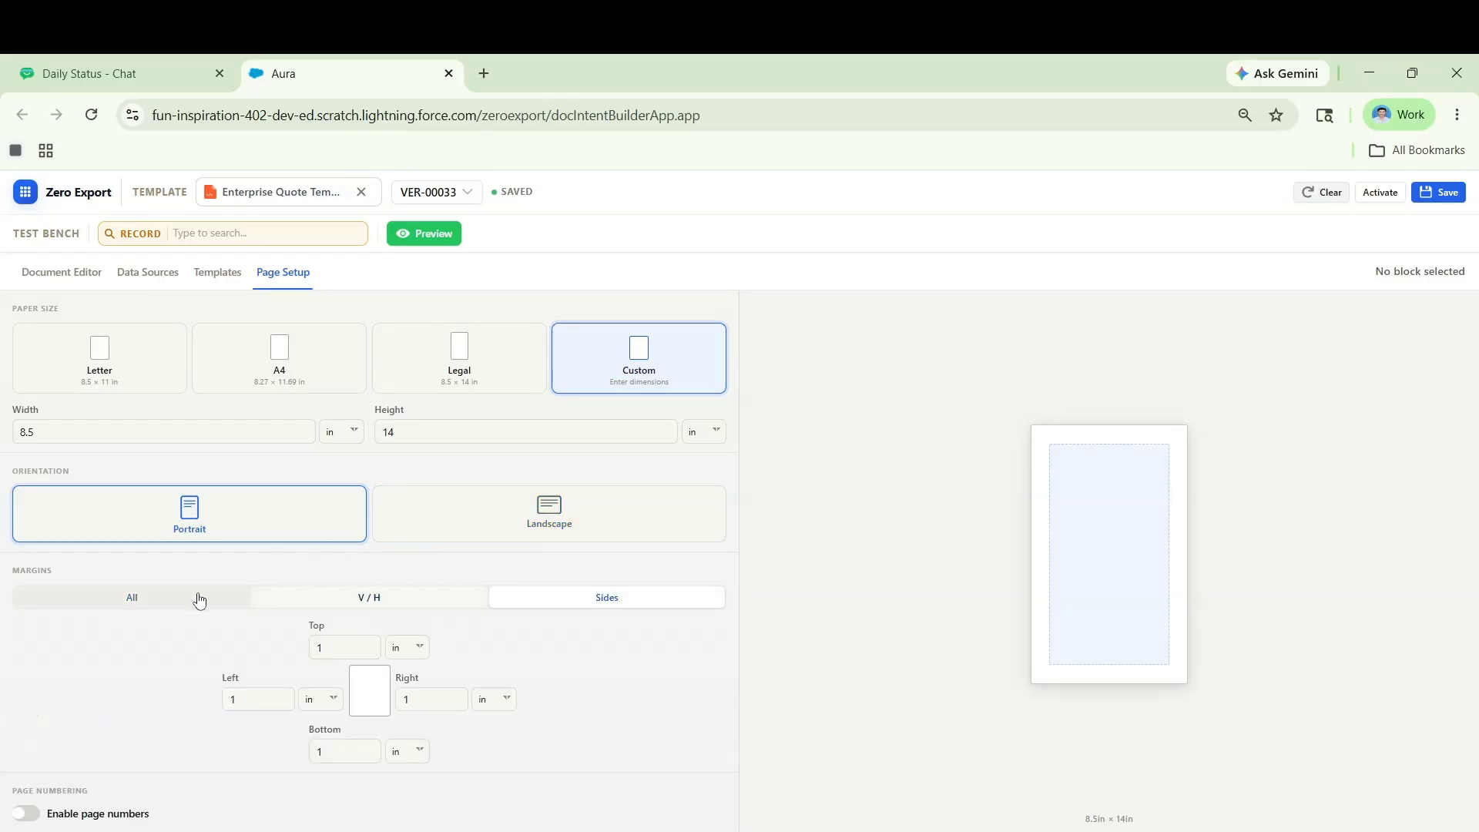
pyautogui.click(146, 602)
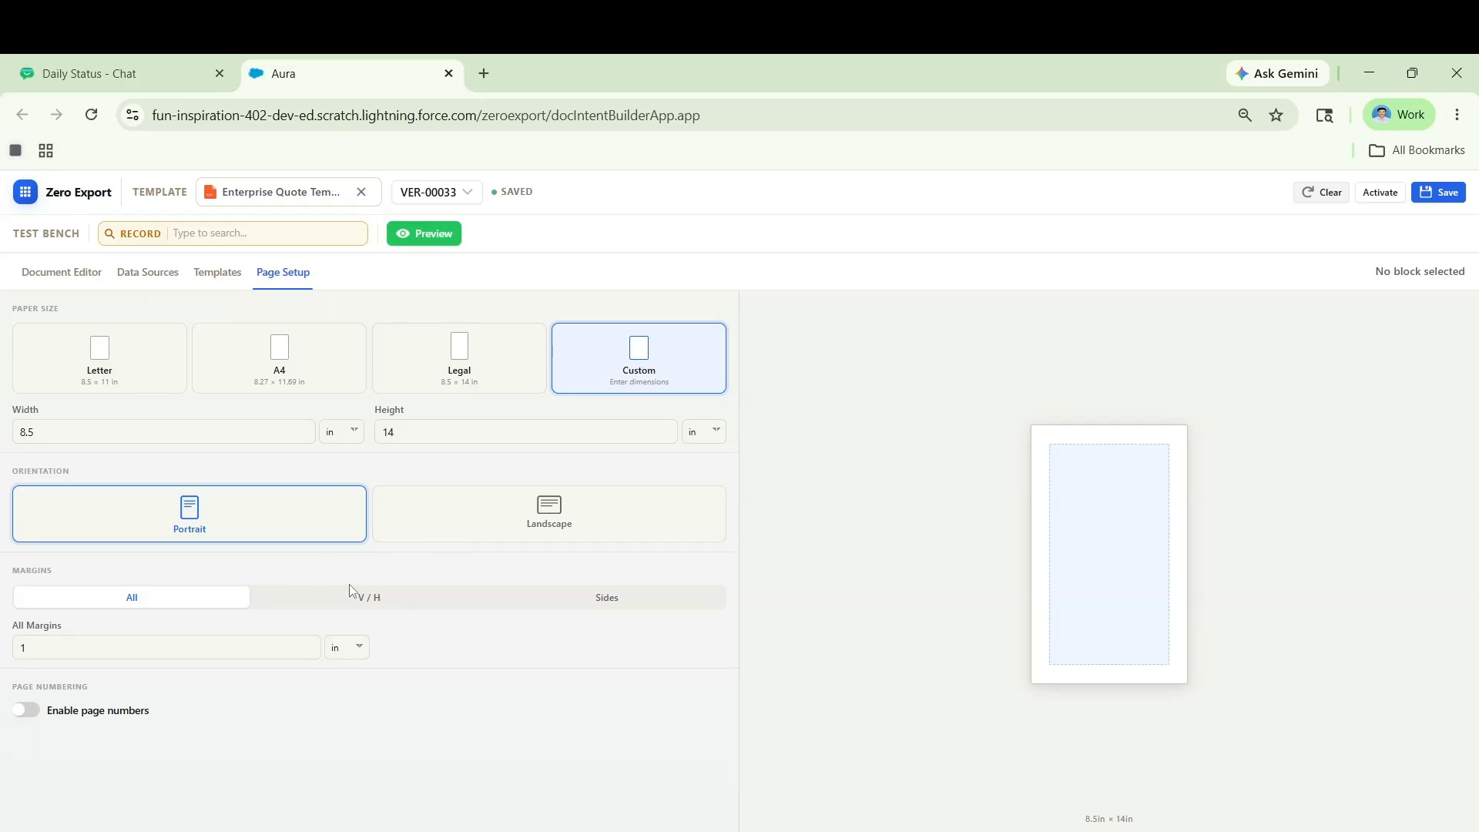
pyautogui.click(412, 600)
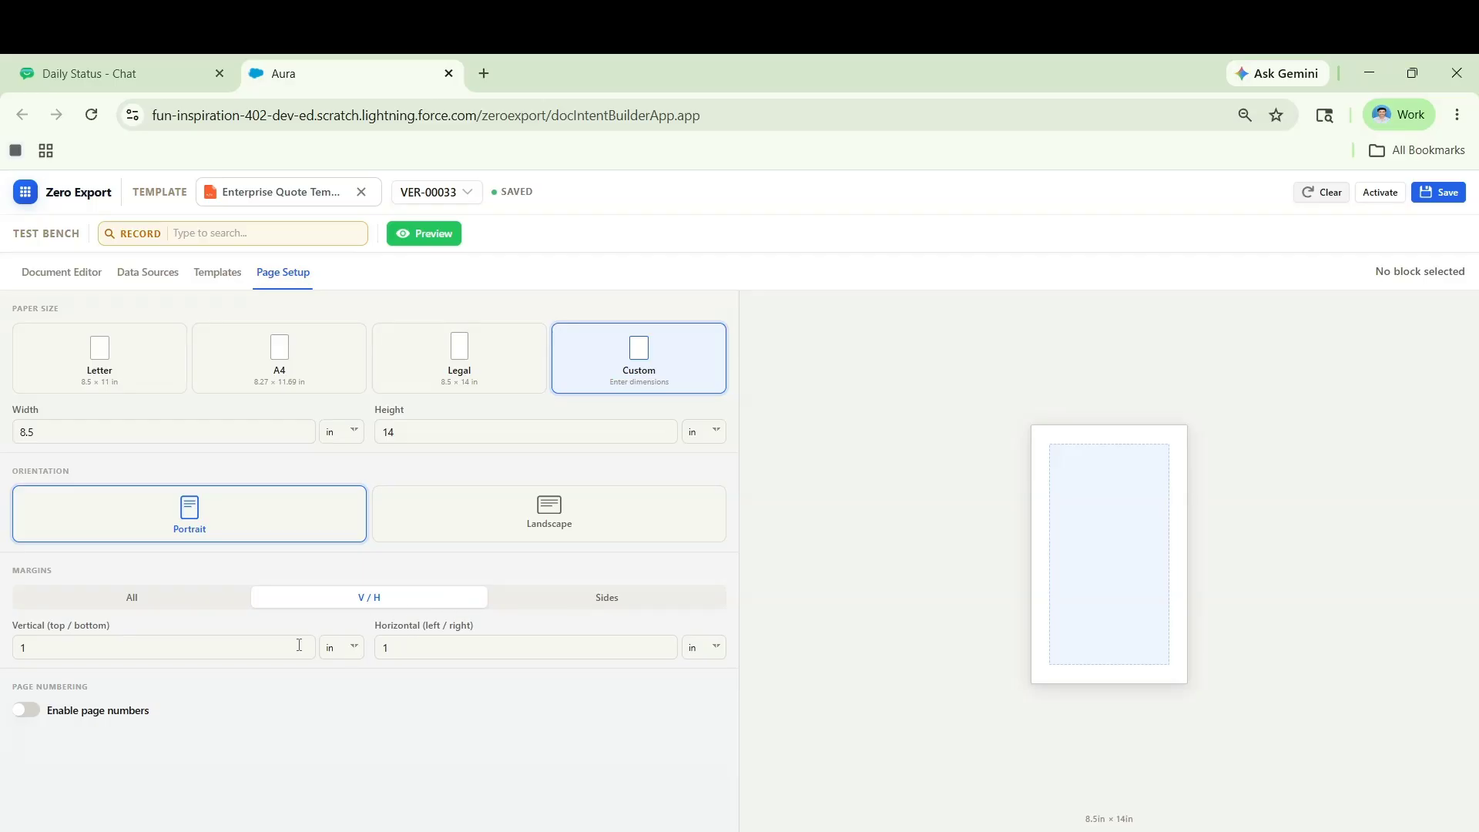
pyautogui.click(622, 597)
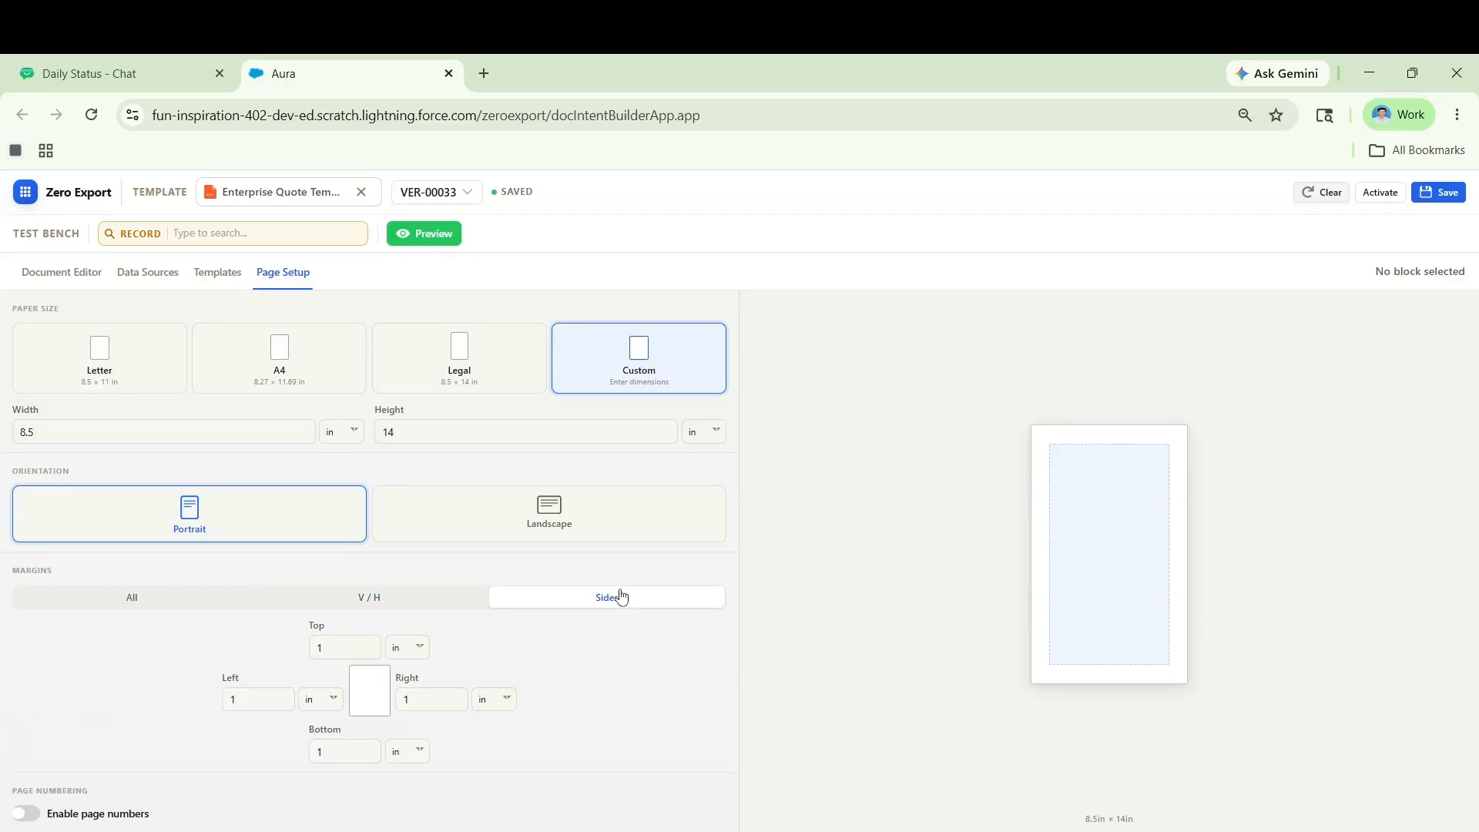
pyautogui.click(335, 642)
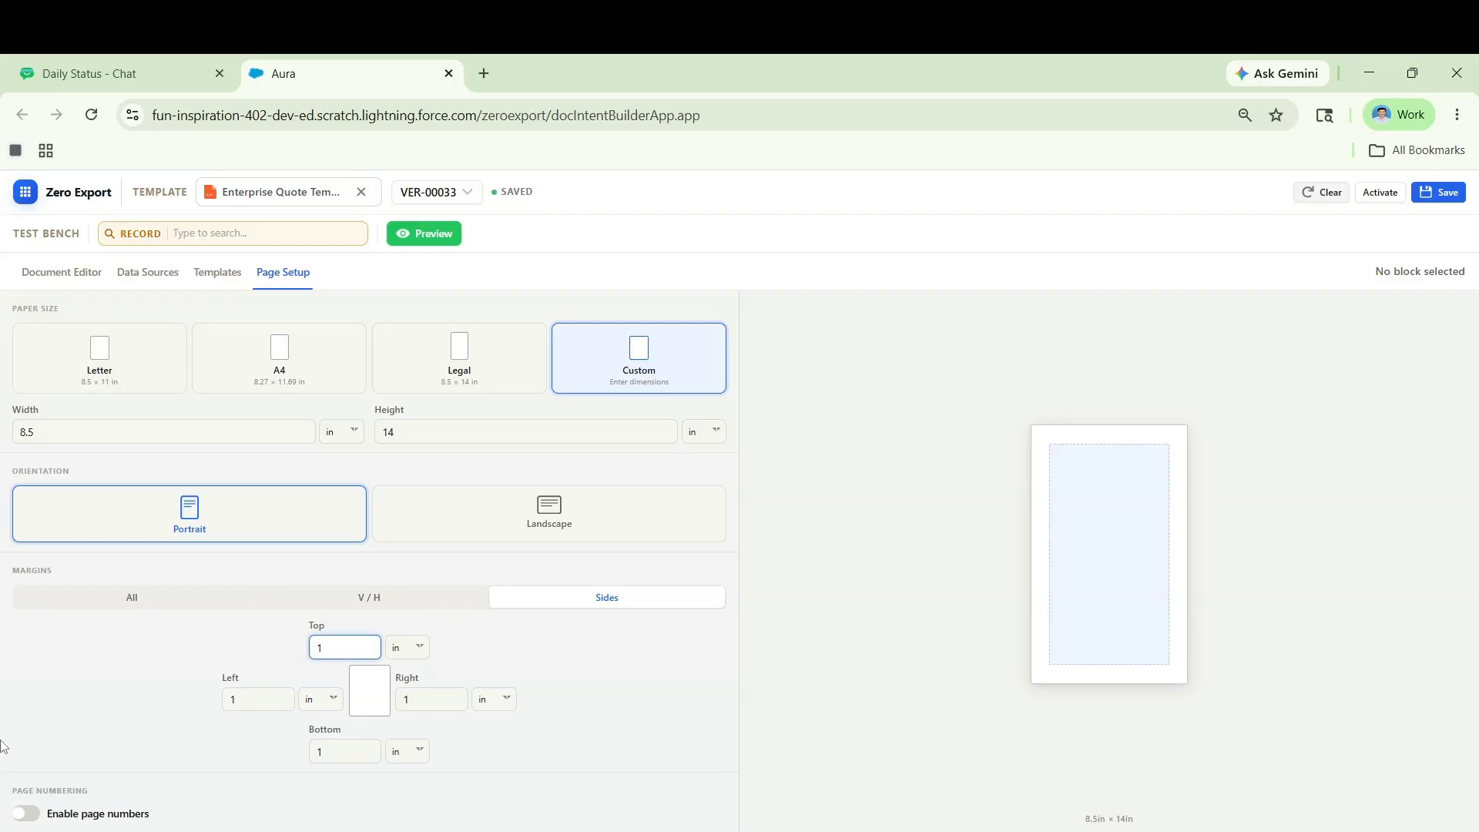
# - Enable page numbers, positioned at Header center in the Page 1 format
pyautogui.click(29, 814)
pyautogui.scroll(-2, 141, 706)
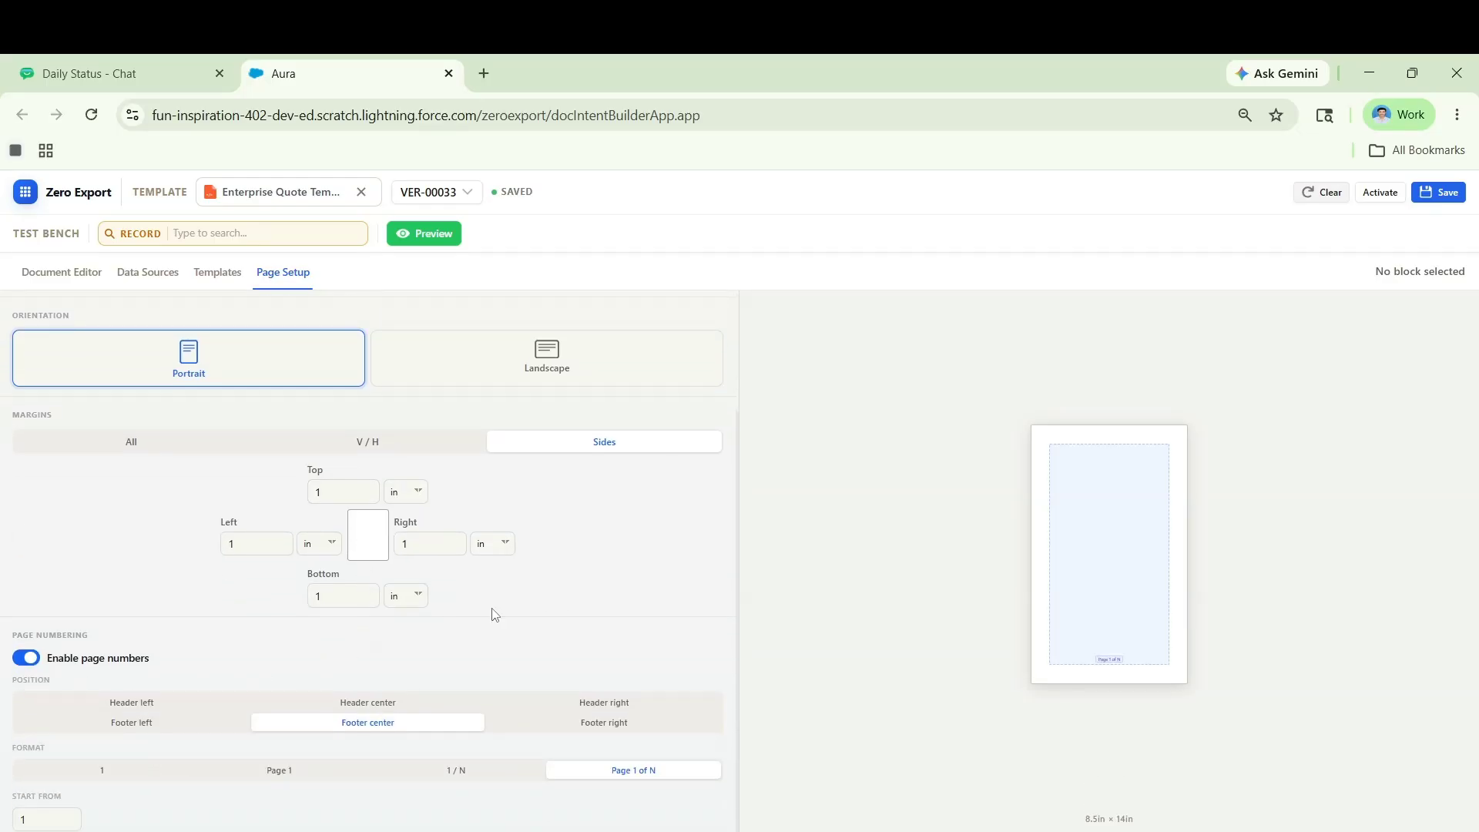
pyautogui.click(367, 702)
pyautogui.click(445, 776)
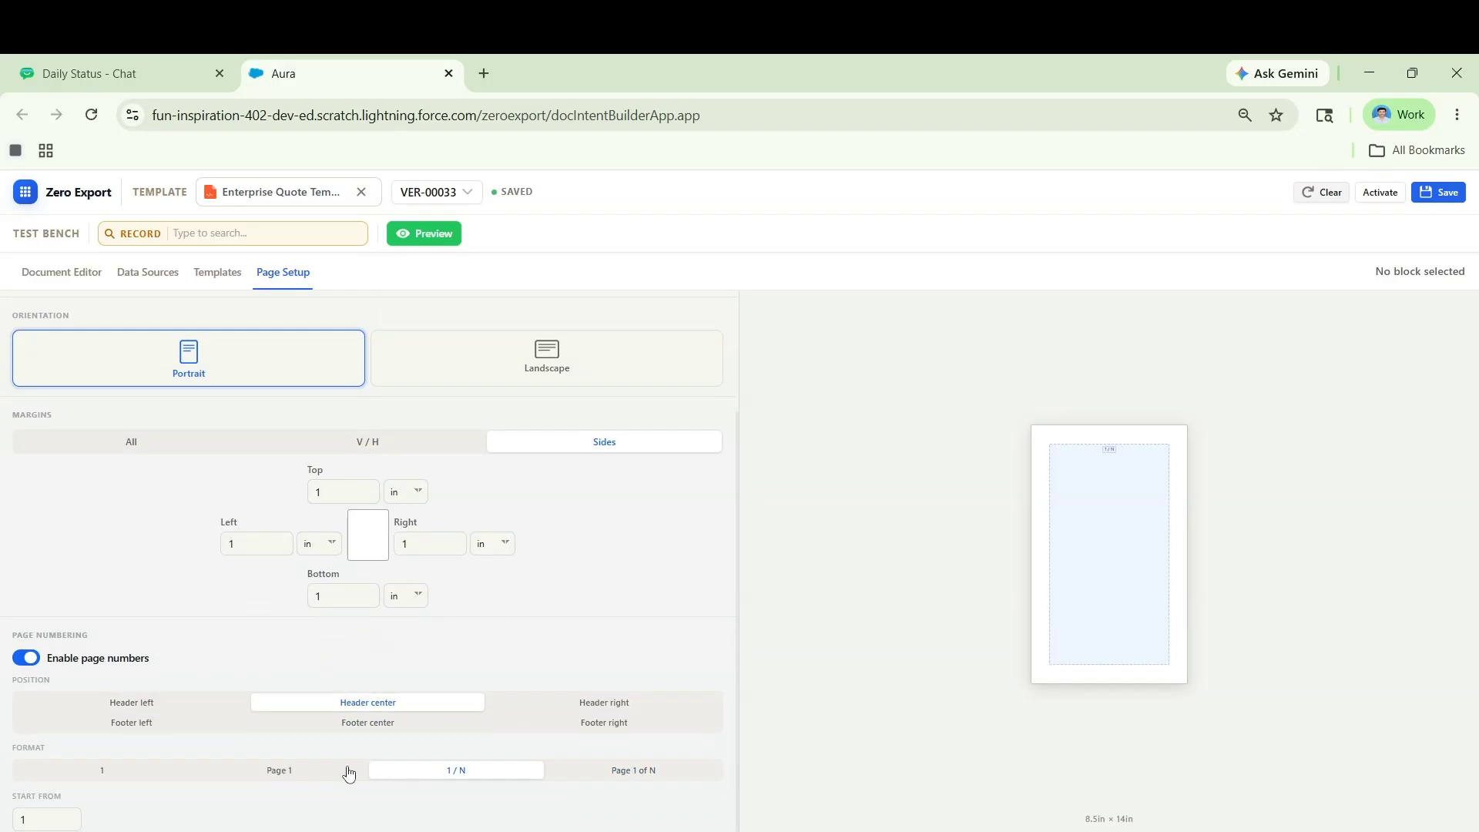
pyautogui.click(277, 770)
# - Set the paper size to Letter
pyautogui.scroll(1, 388, 655)
pyautogui.scroll(2, 387, 654)
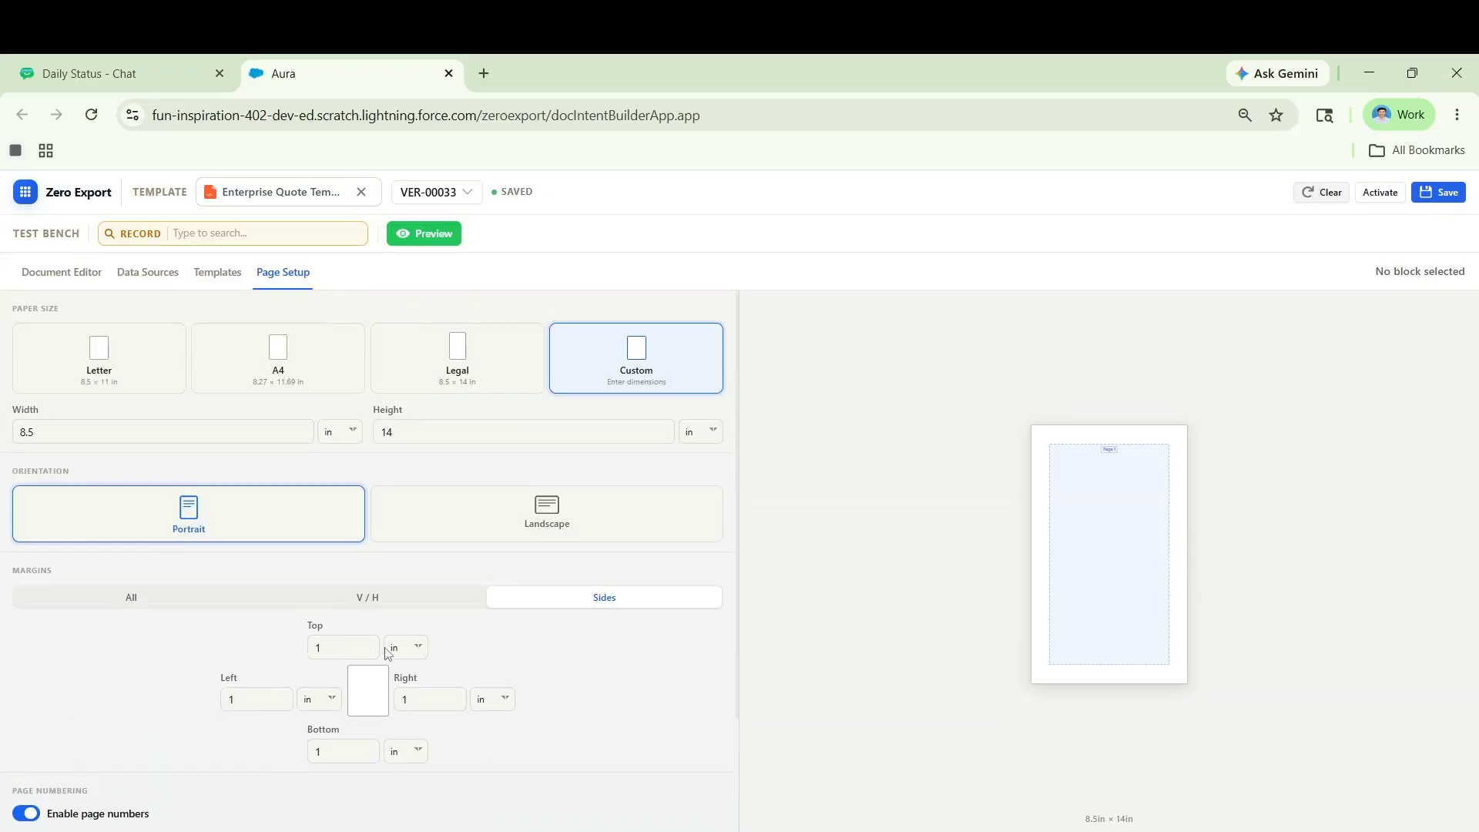
pyautogui.click(105, 365)
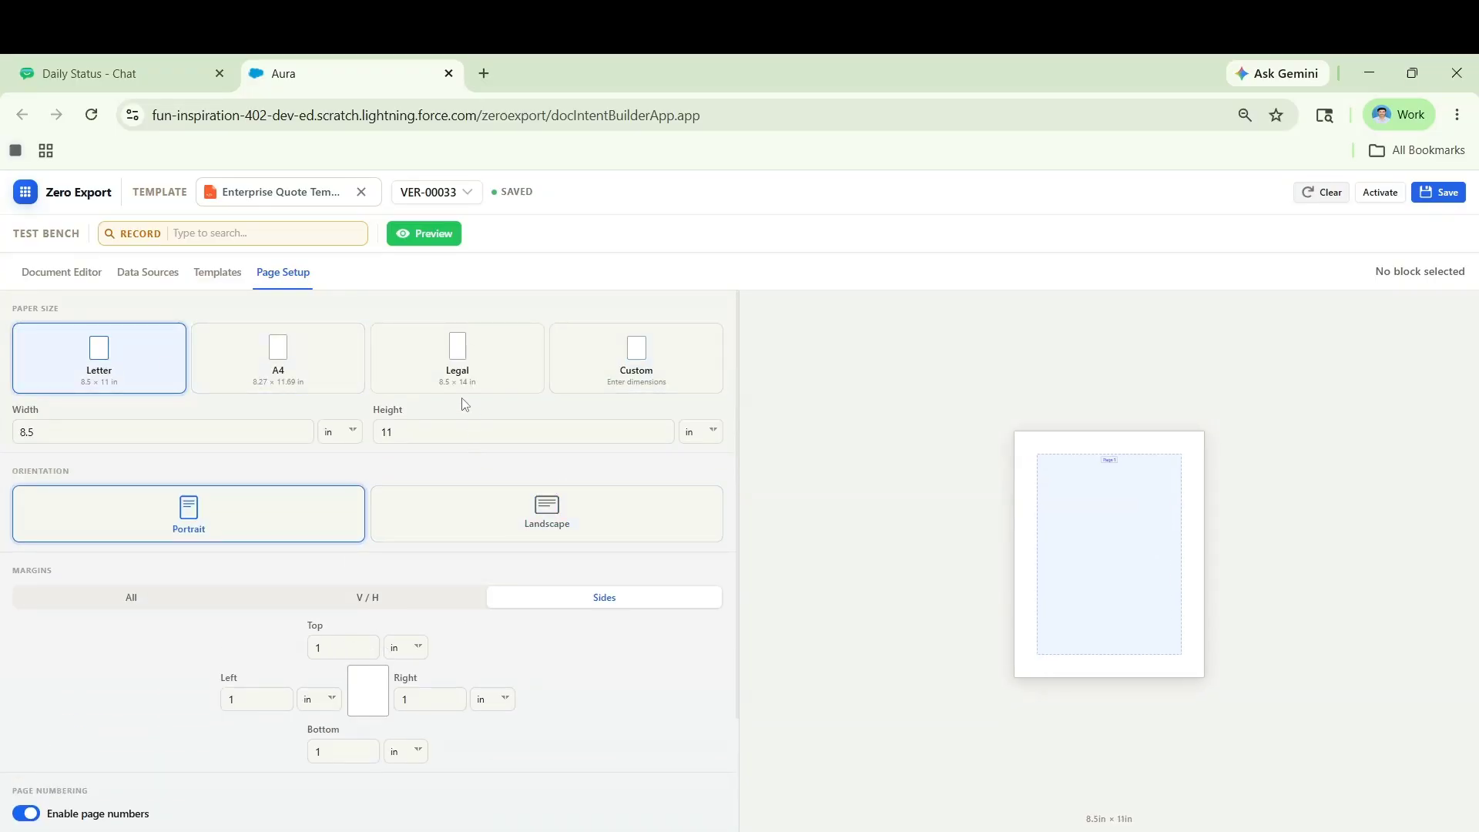
# - Look over the template in the document editor and search for "ent" to choose the Enterprise Quote — Nexova Technologies test record
pyautogui.click(90, 275)
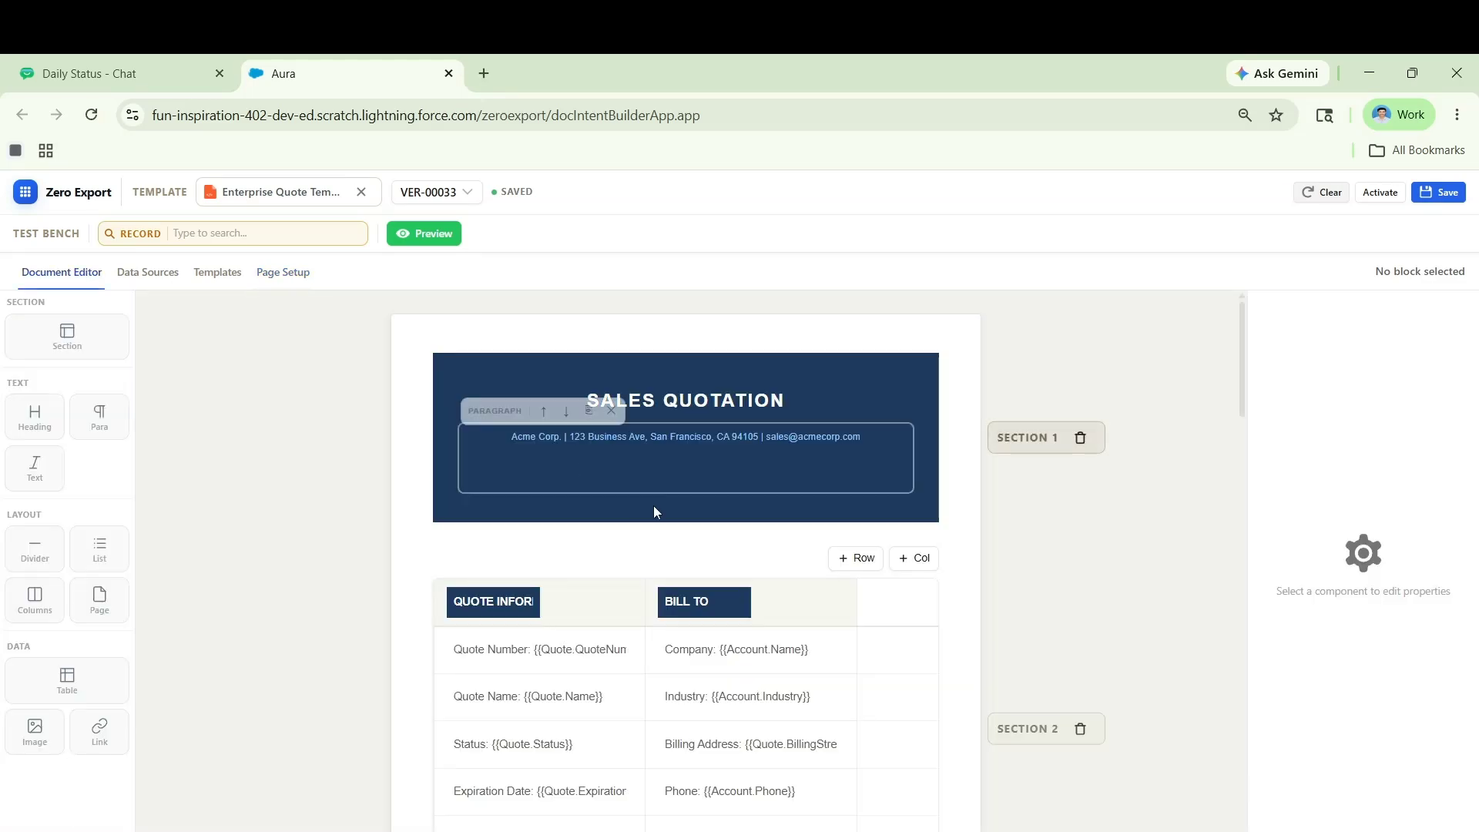
pyautogui.scroll(-5, 713, 555)
pyautogui.scroll(5, 716, 555)
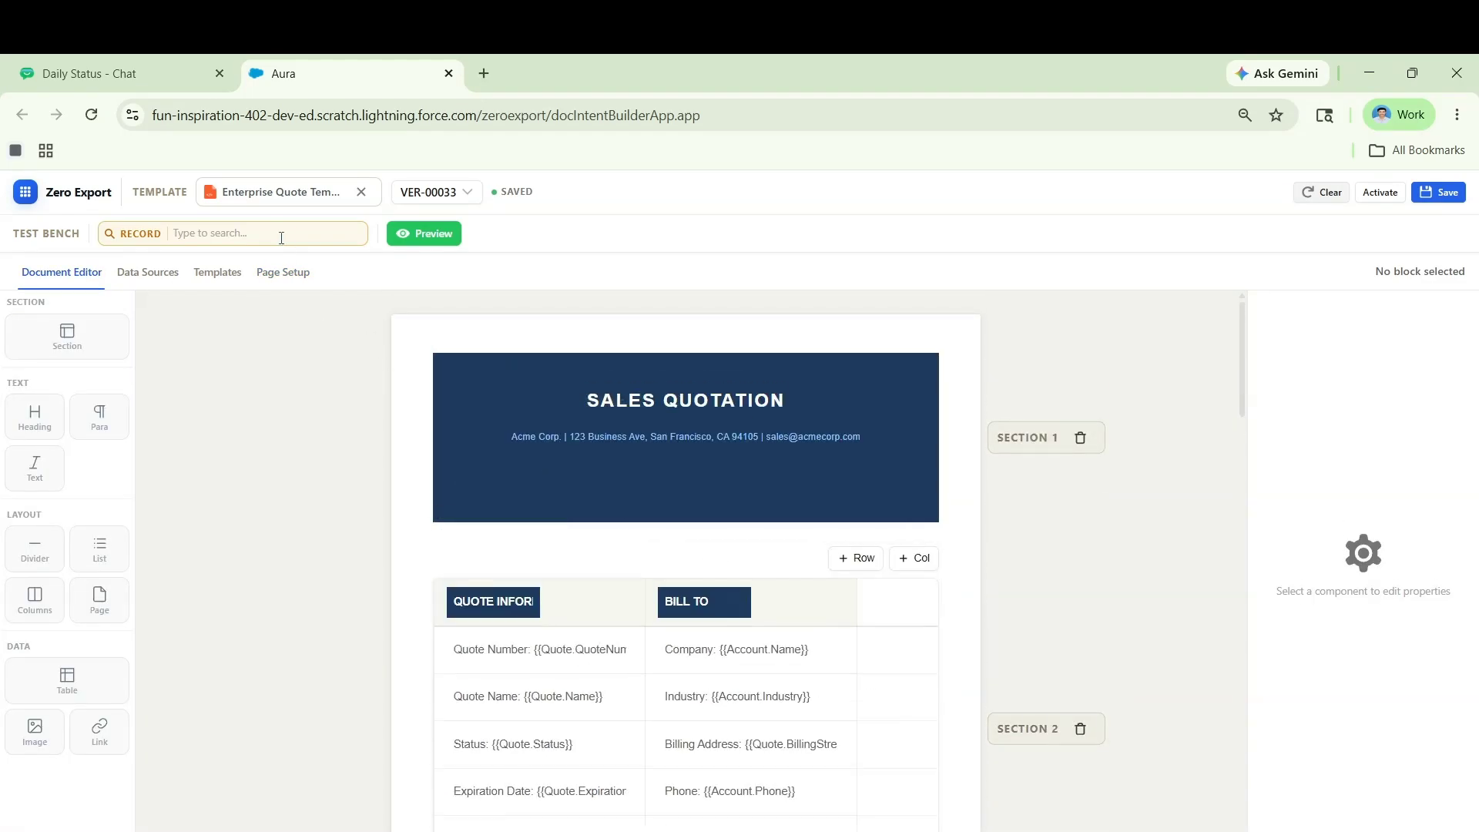
pyautogui.write('ent')
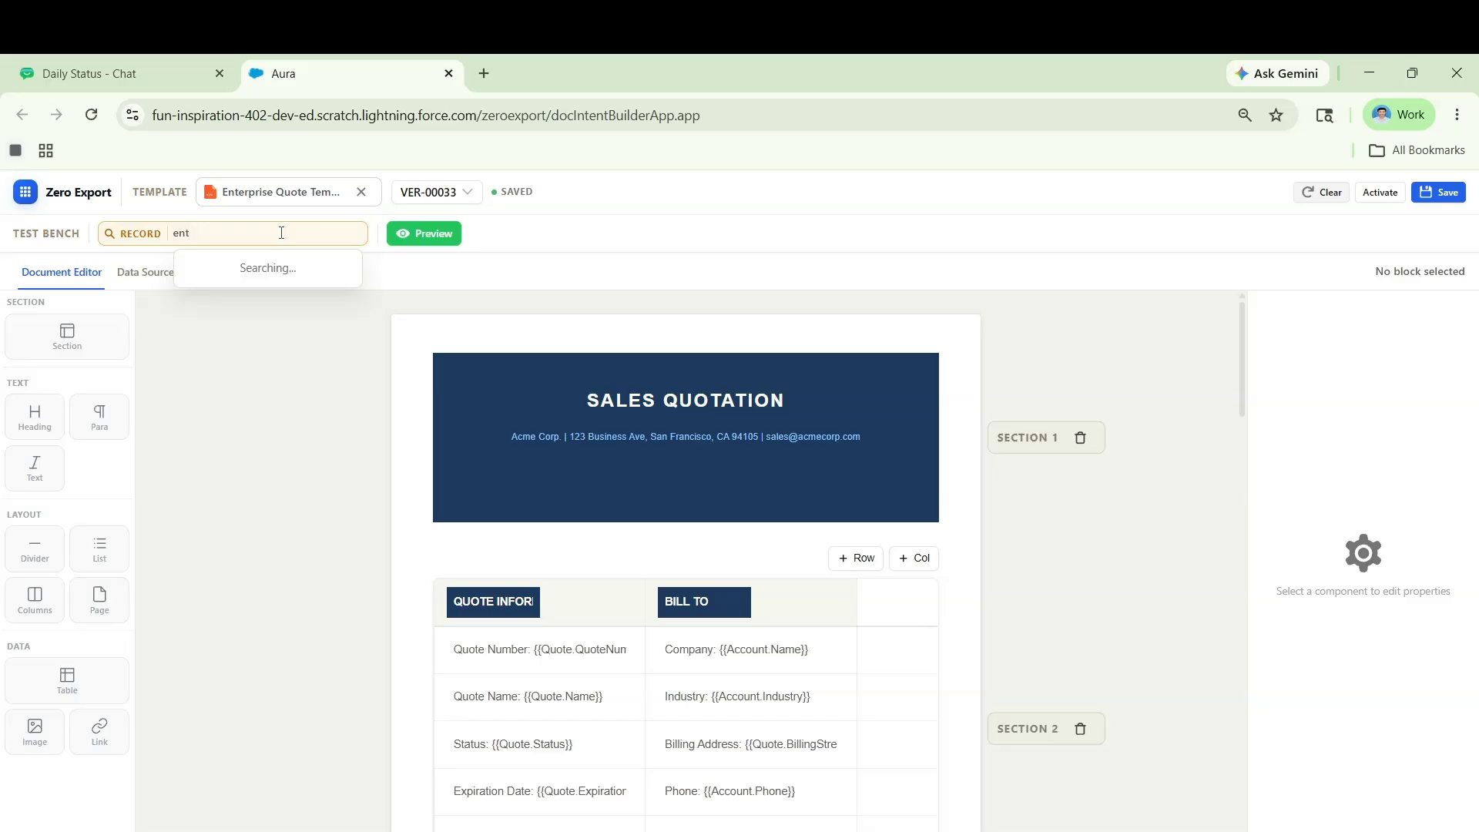
pyautogui.click(281, 268)
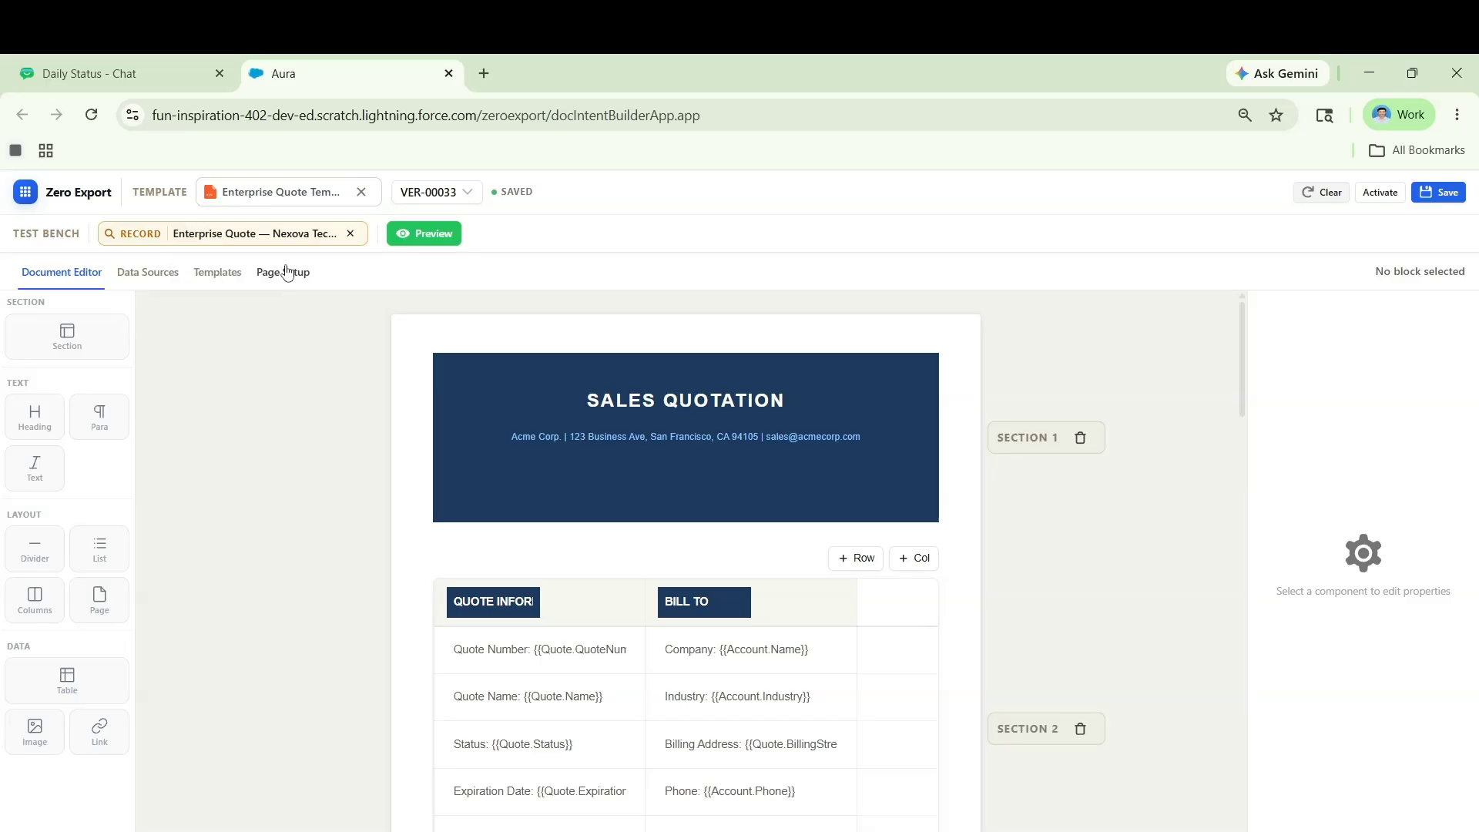
# - Return to the page setup and preview the portrait quote PDF, examining the page numbers and content across its pages
pyautogui.click(285, 273)
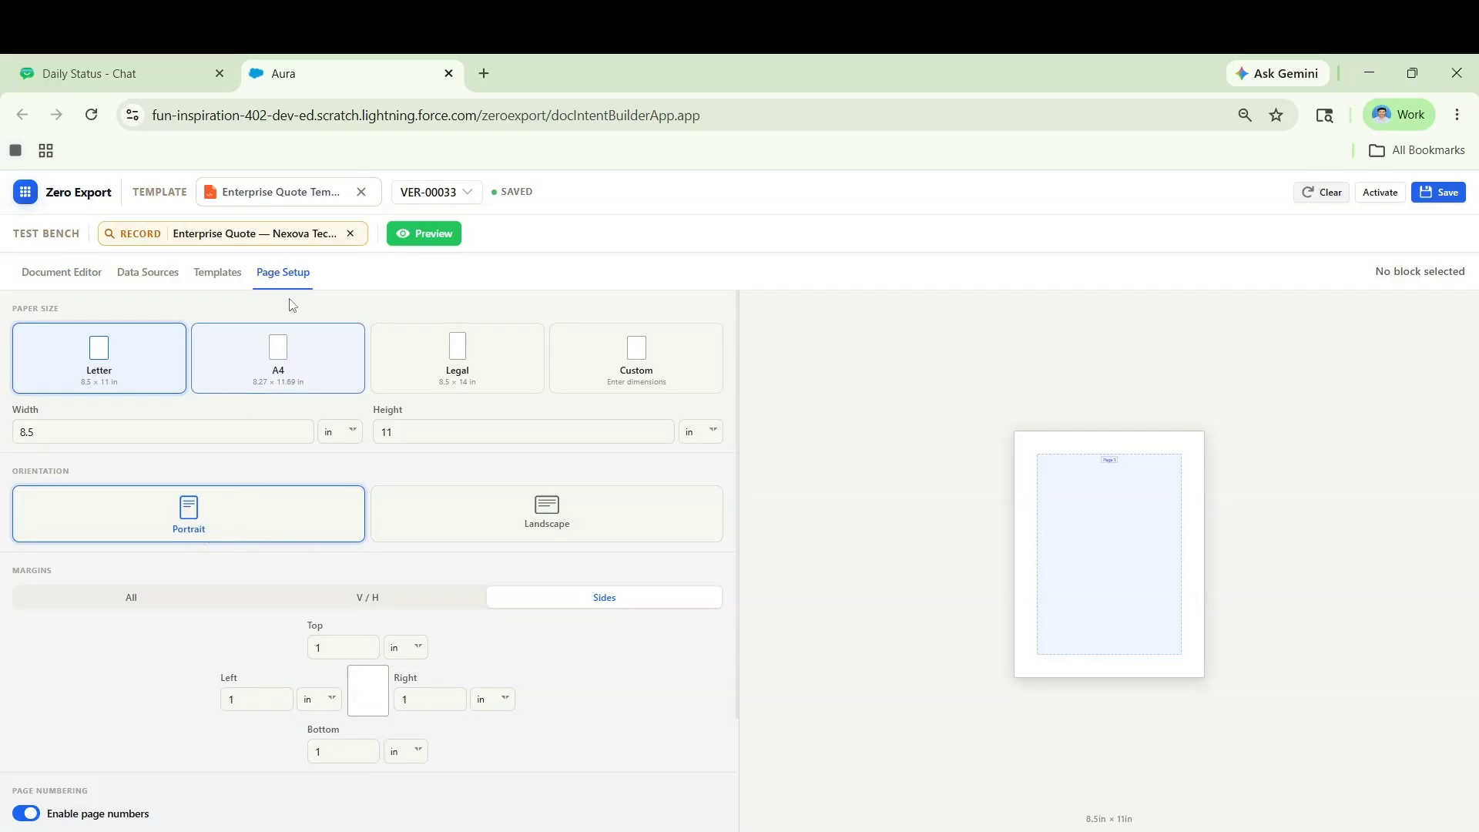
pyautogui.click(417, 234)
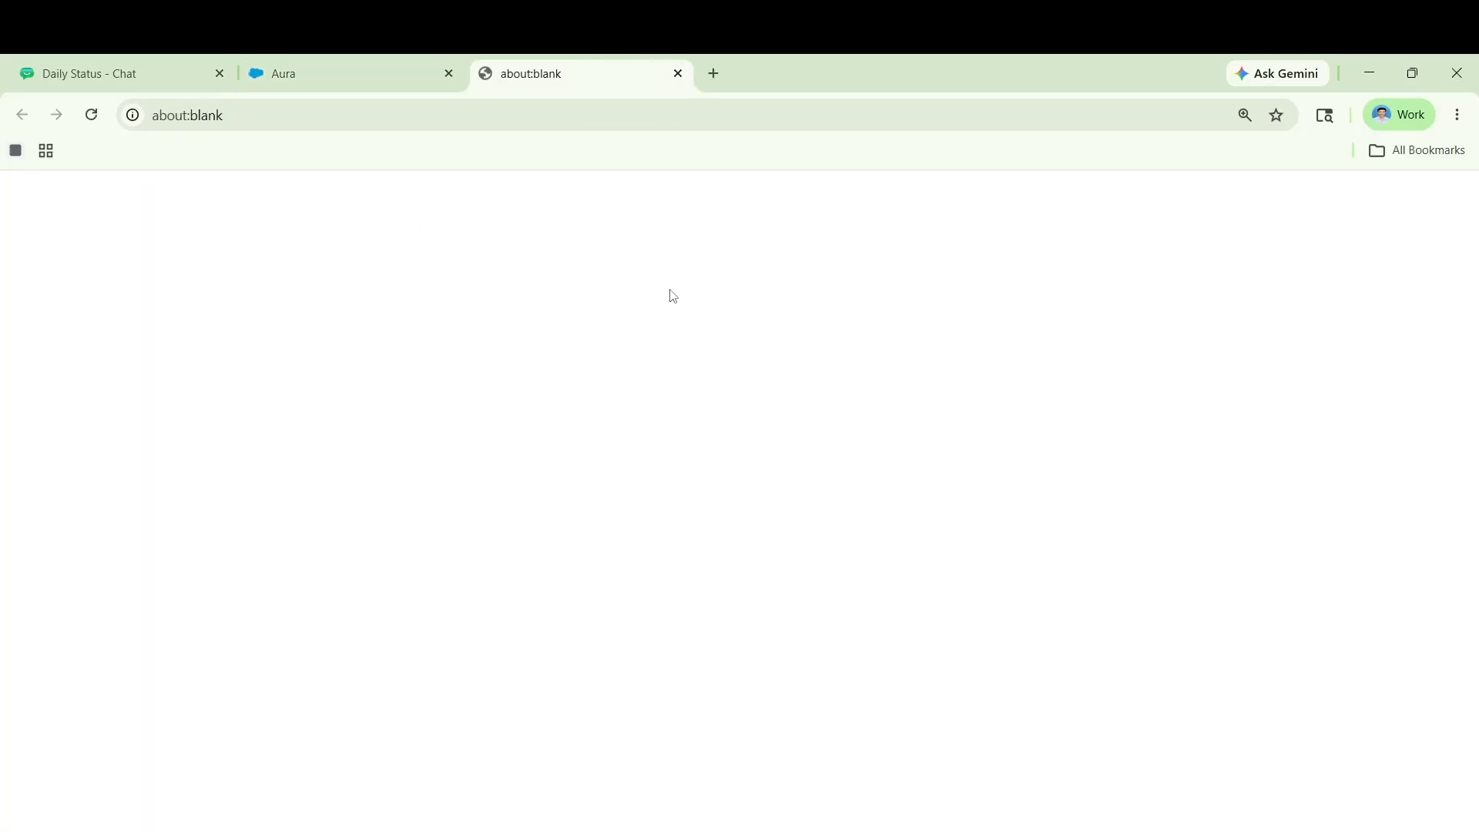
pyautogui.scroll(-5, 799, 426)
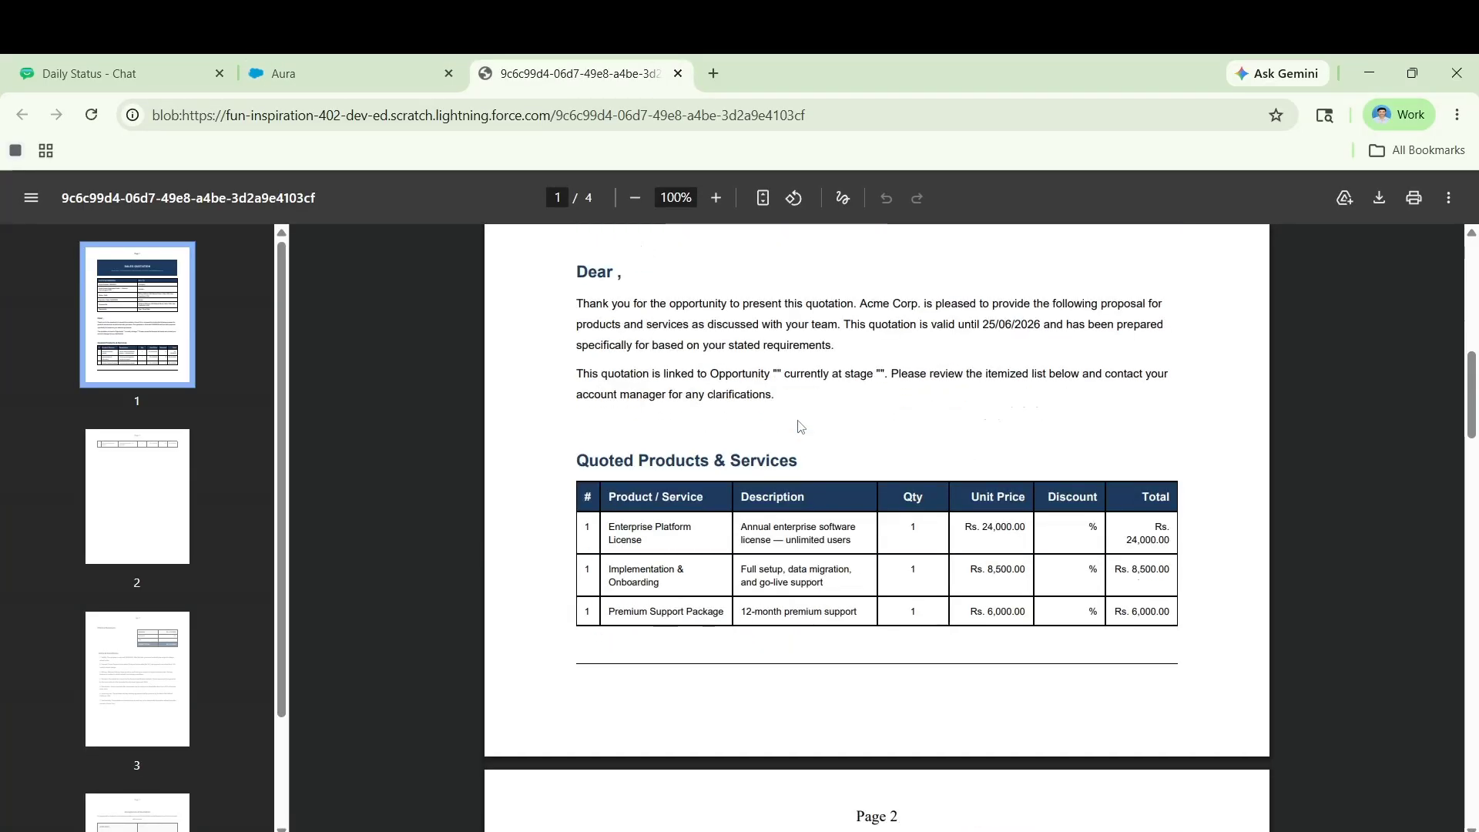
pyautogui.scroll(-15, 799, 426)
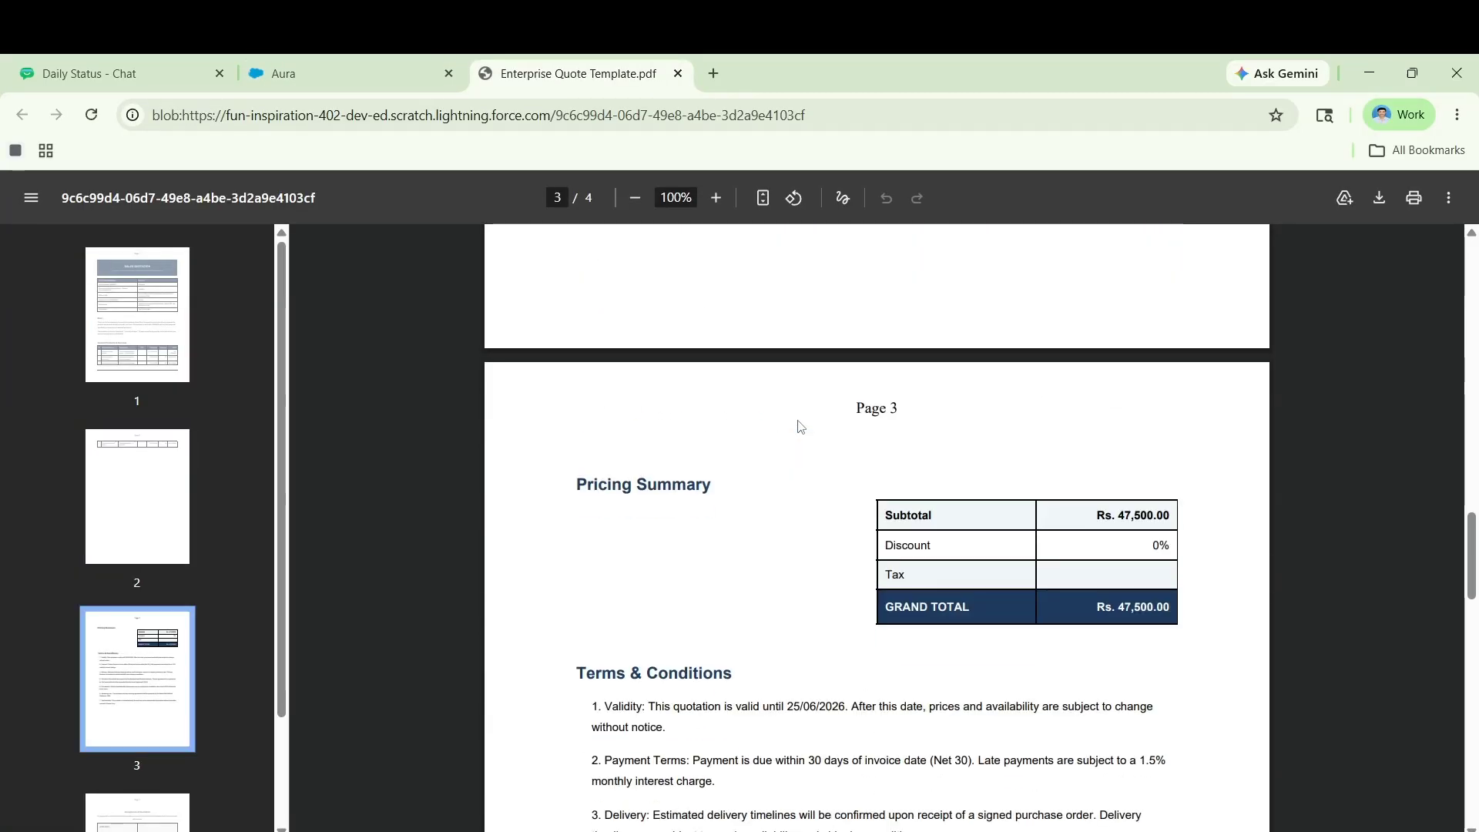
pyautogui.scroll(-10, 799, 426)
# - Change the template's orientation to Landscape and preview the quote PDF, checking the layout of its pages
pyautogui.click(351, 71)
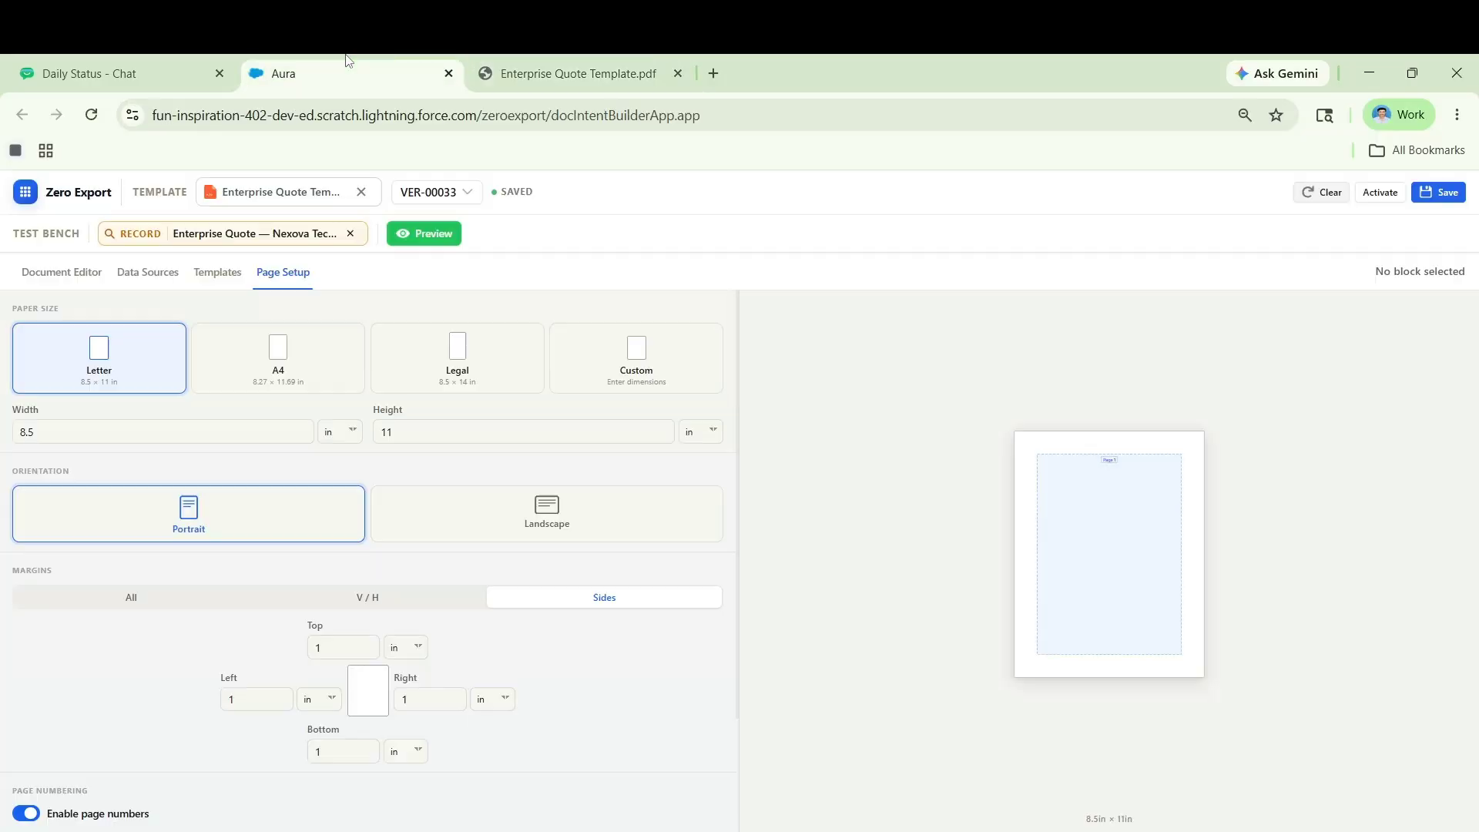
pyautogui.click(532, 513)
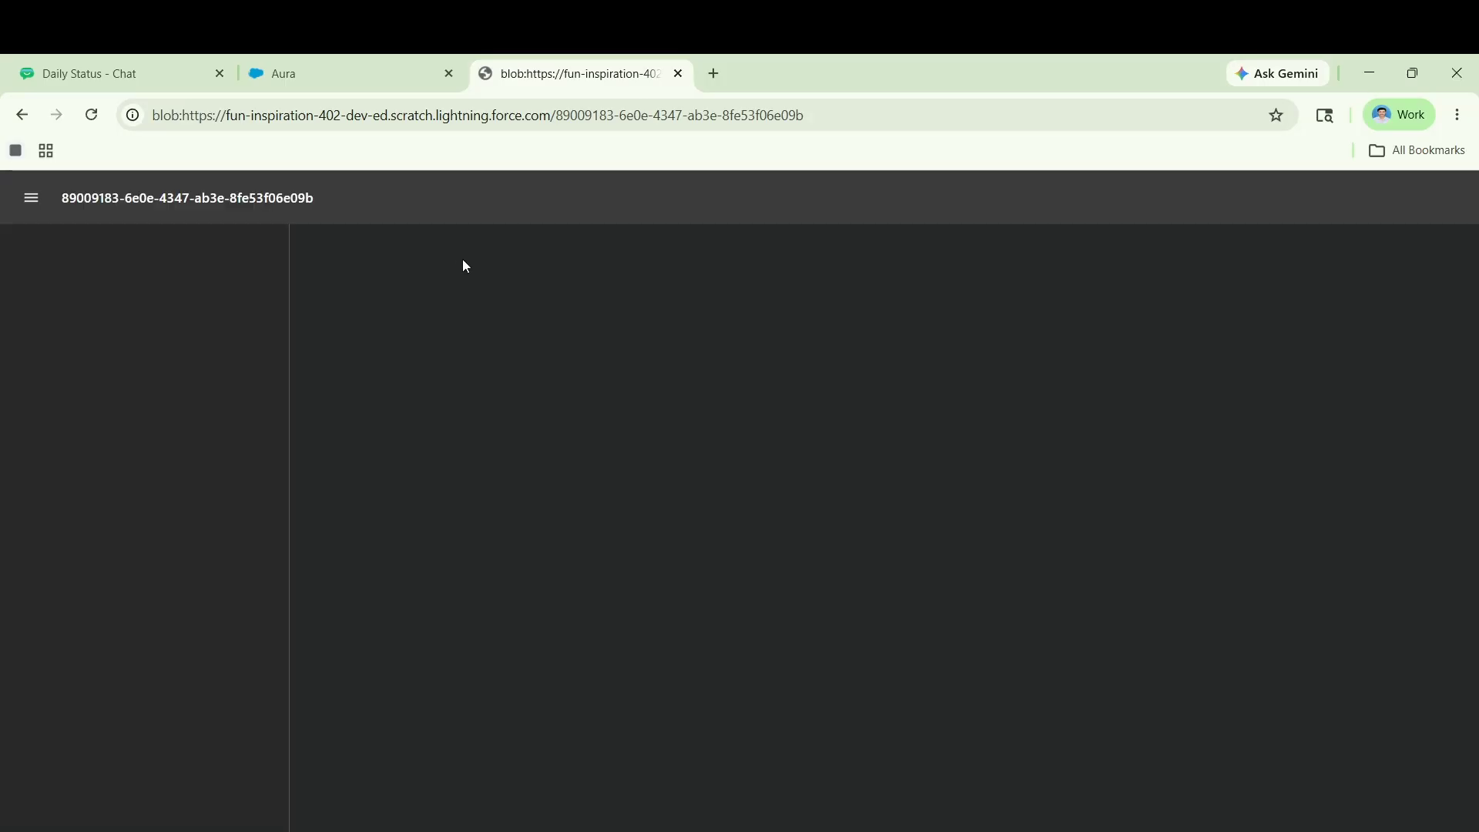
pyautogui.scroll(-15, 640, 429)
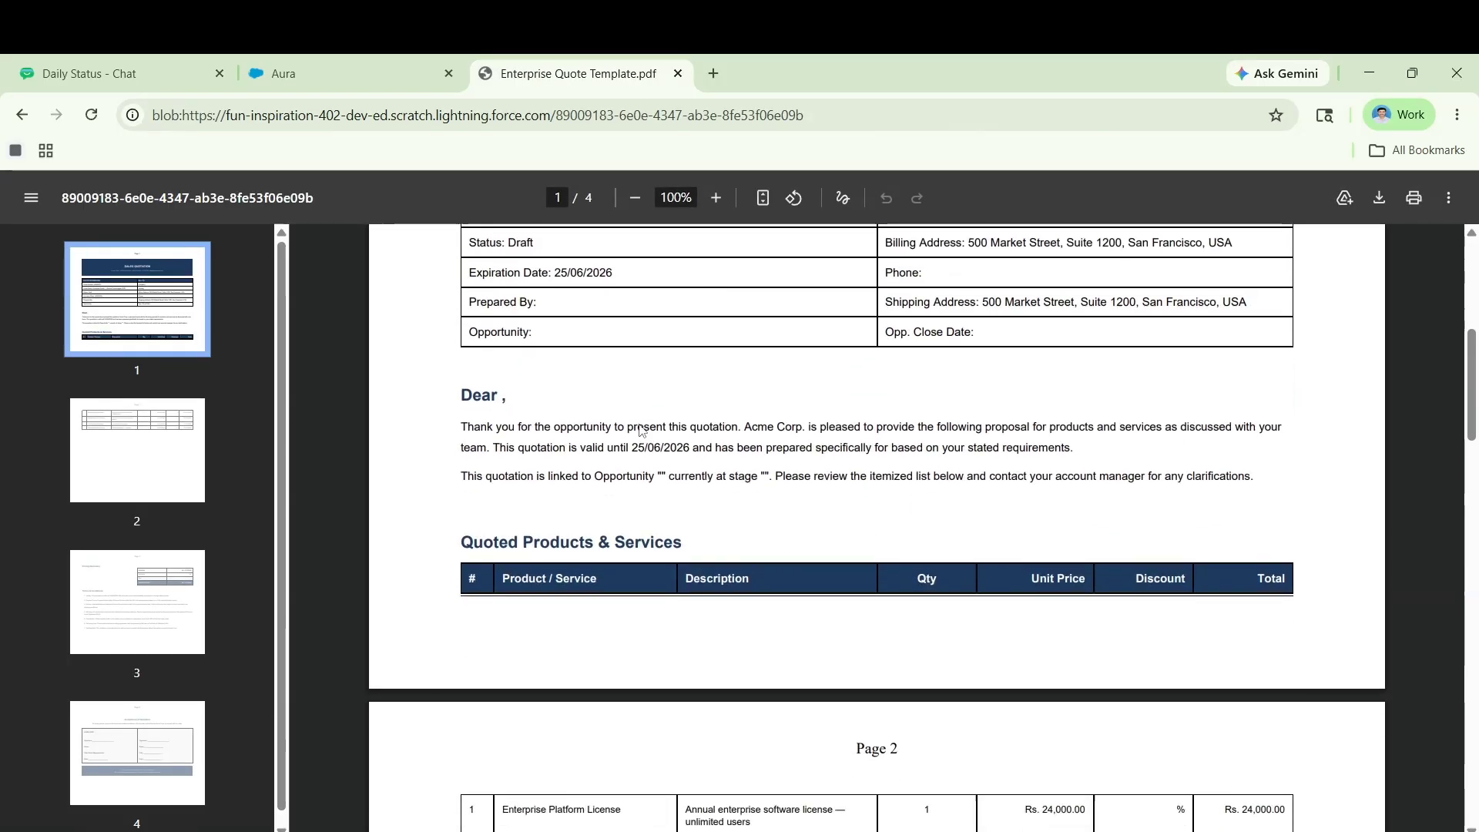
pyautogui.scroll(-10, 640, 429)
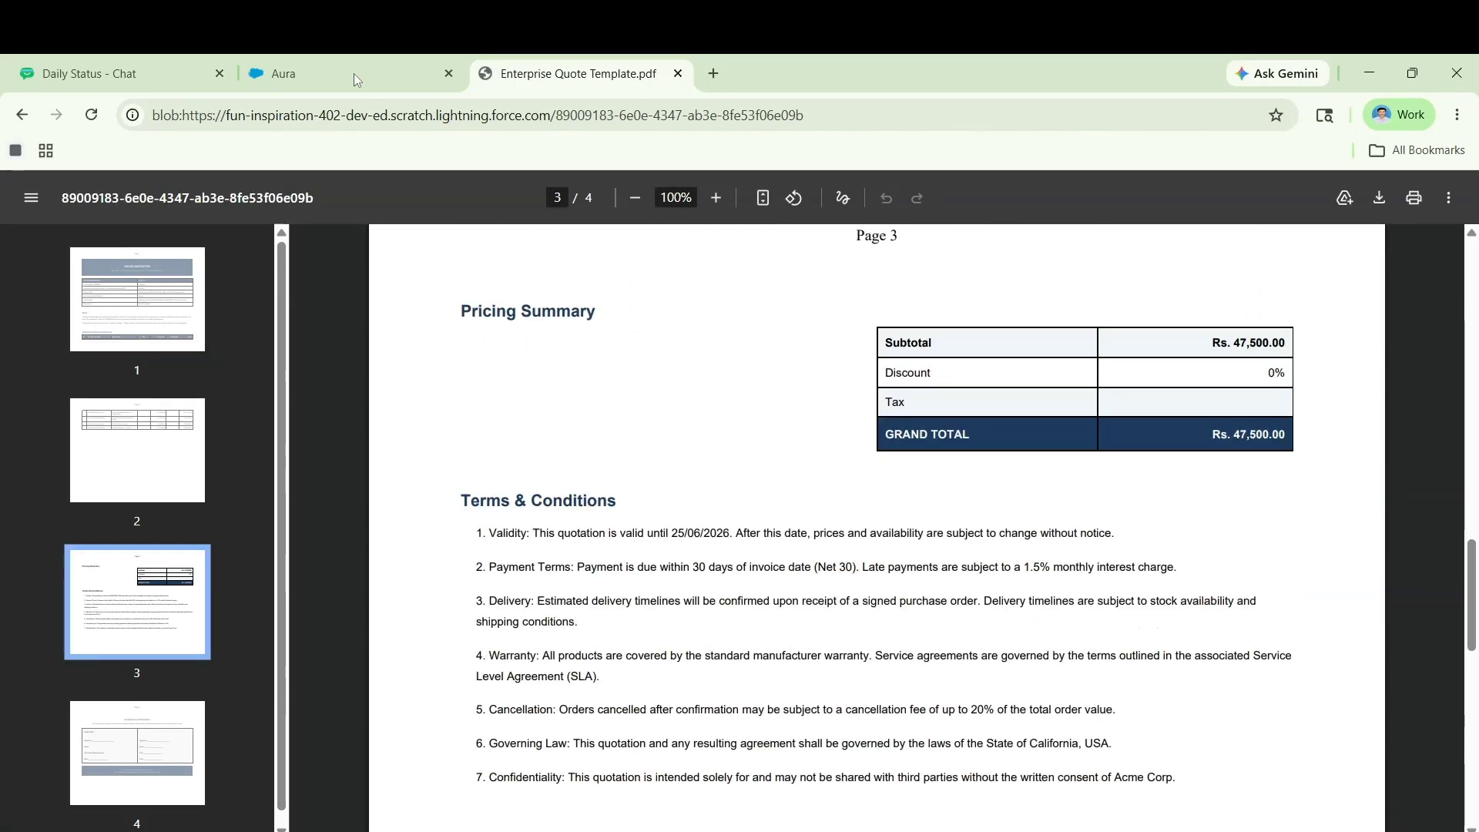
# - Return to the page setup and set all margins to 2 in using the All margin mode
pyautogui.click(354, 72)
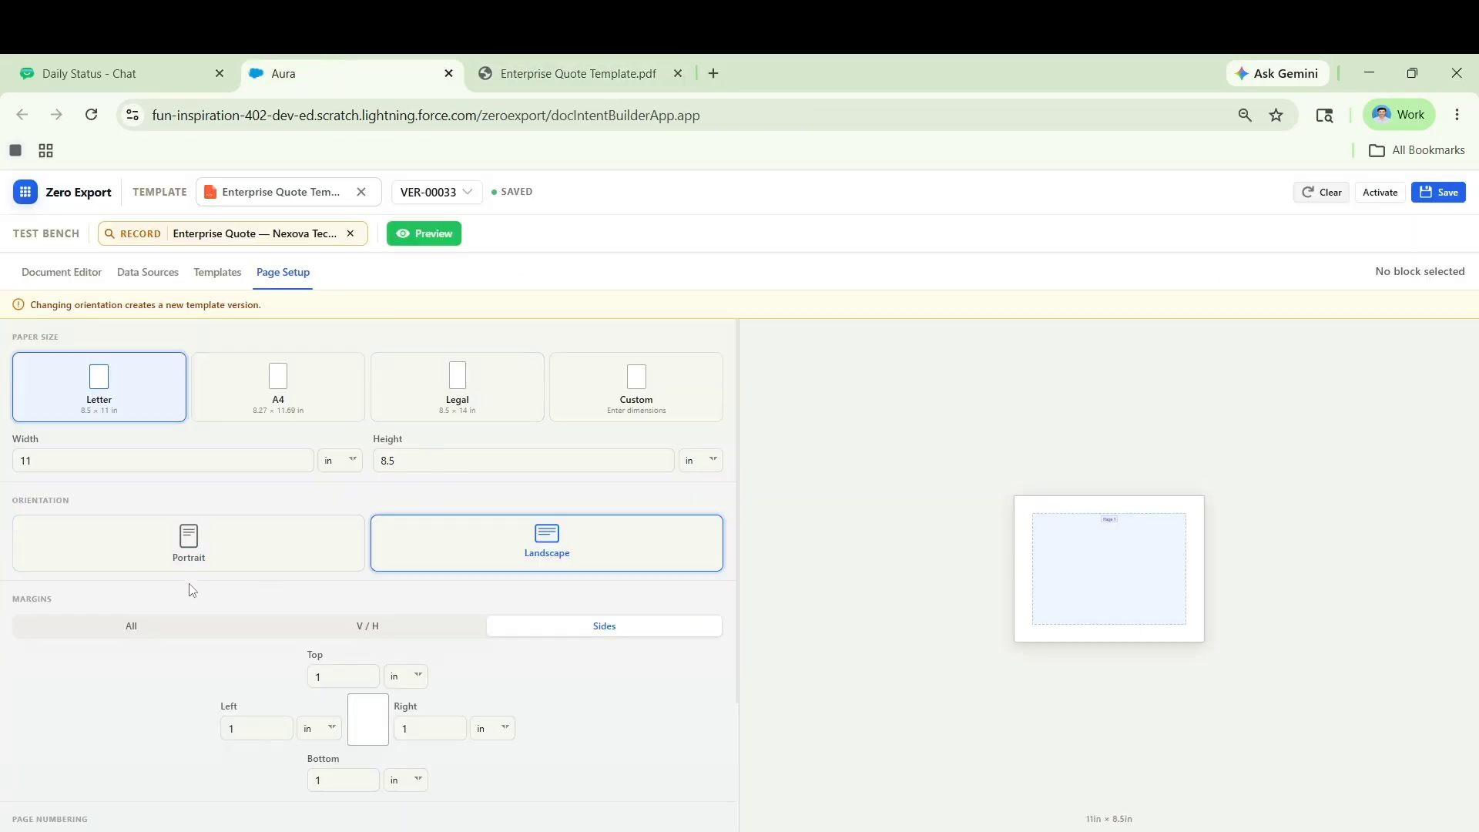
pyautogui.click(187, 632)
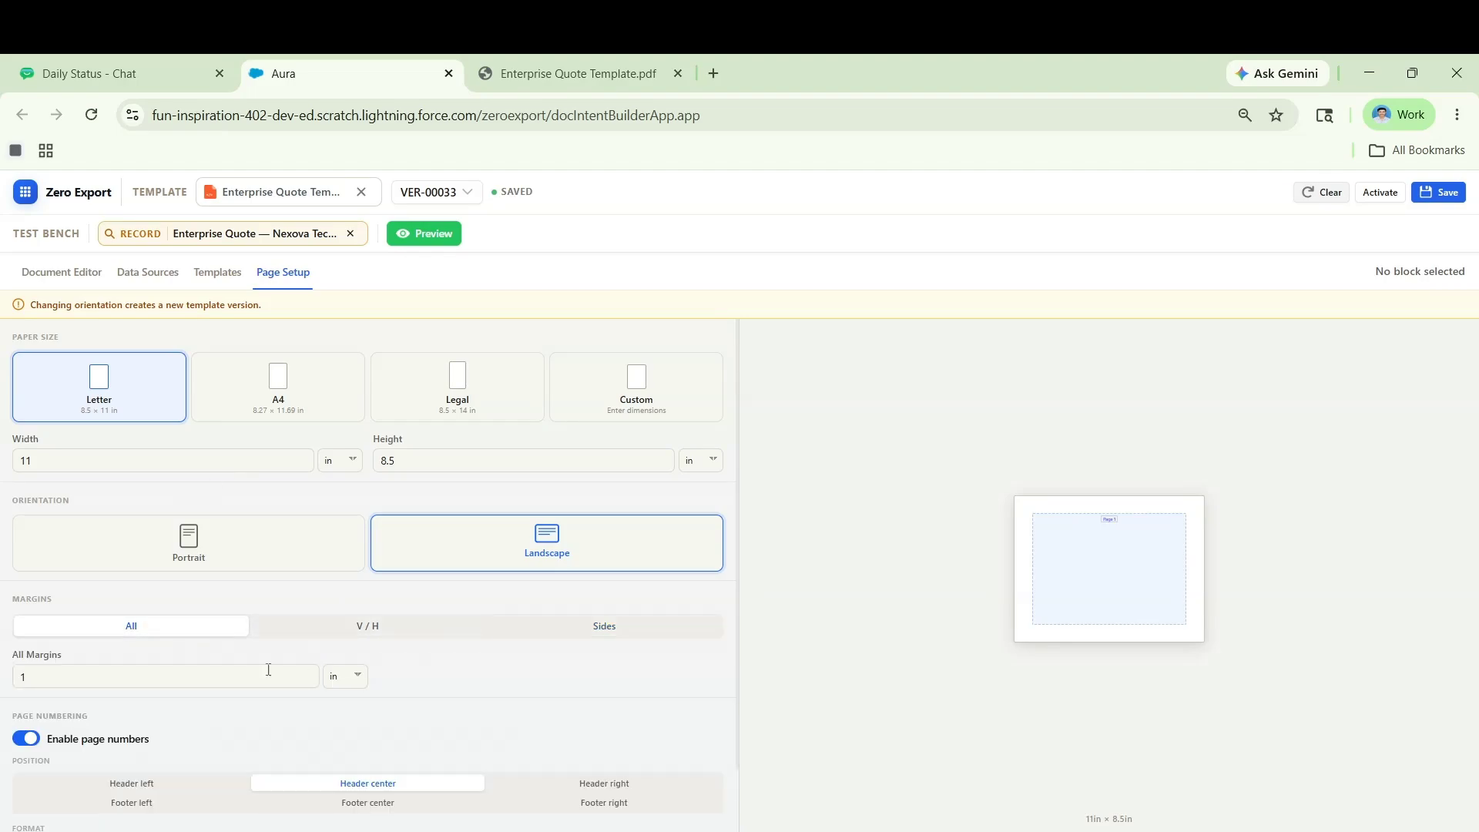
pyautogui.click(170, 676)
pyautogui.press('BackSpace')
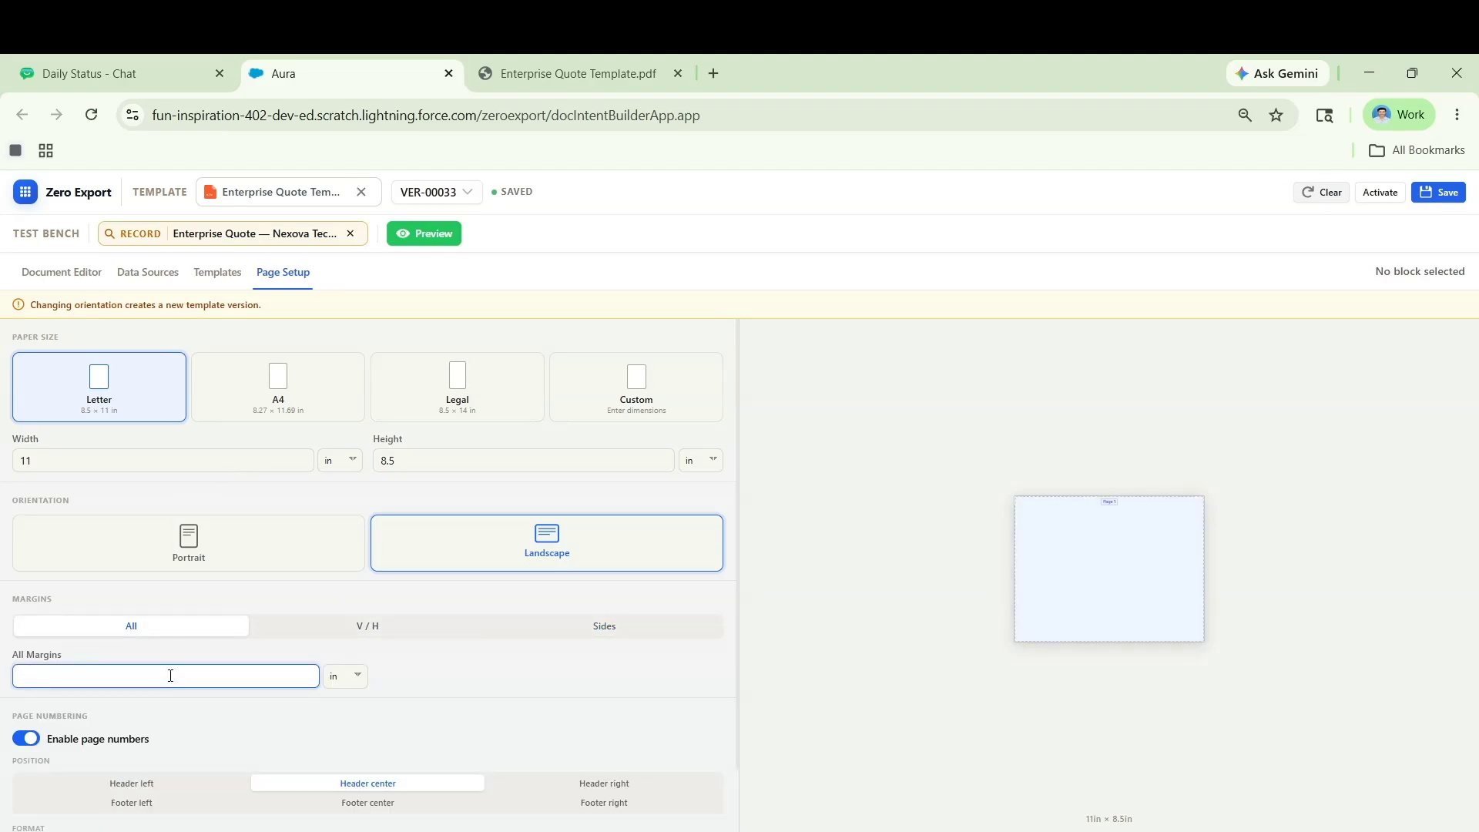
pyautogui.write('2')
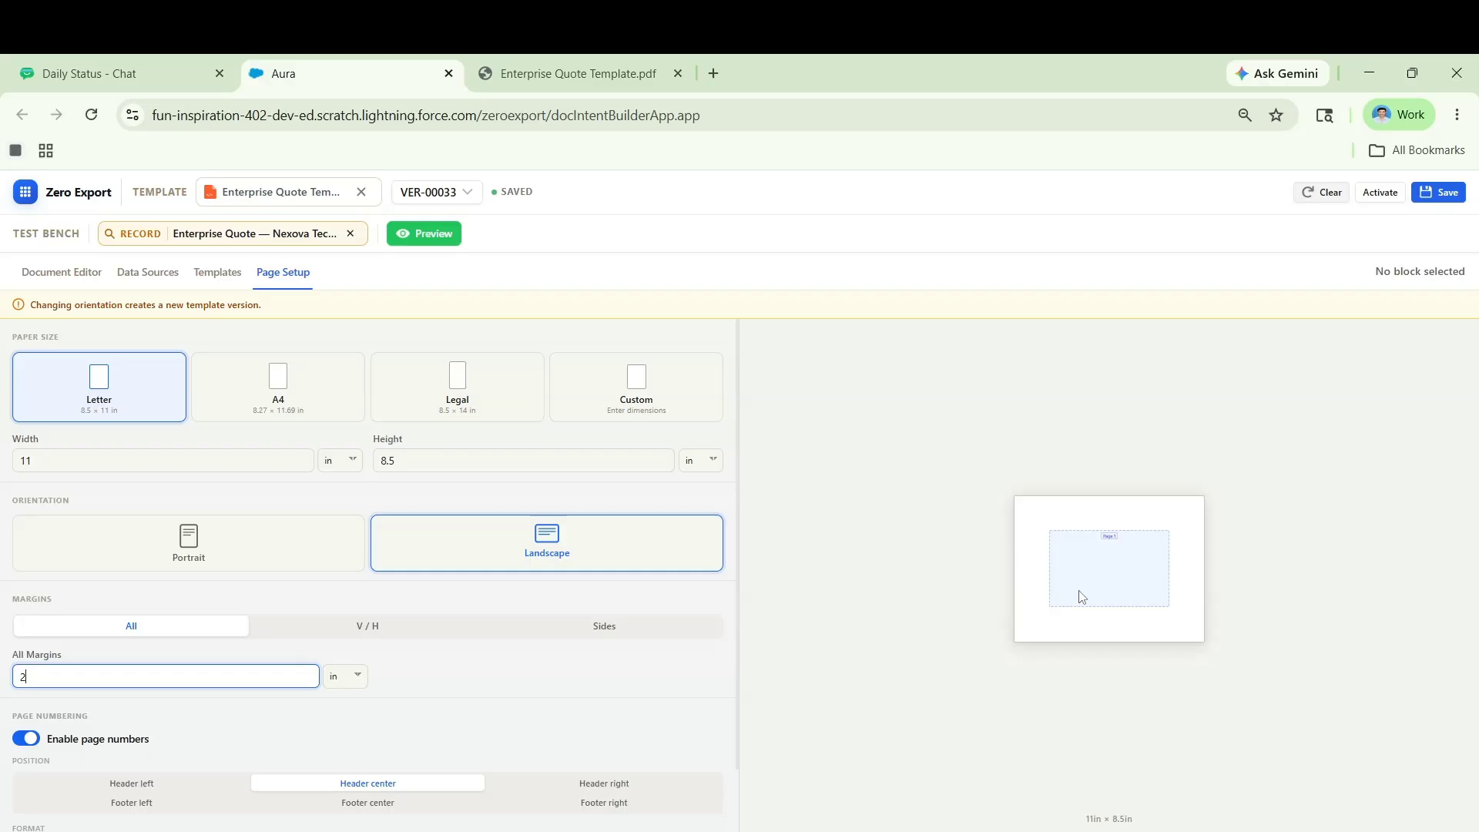
# - Preview the landscape quote PDF with the 2 in margins and examine its pages
pyautogui.click(407, 239)
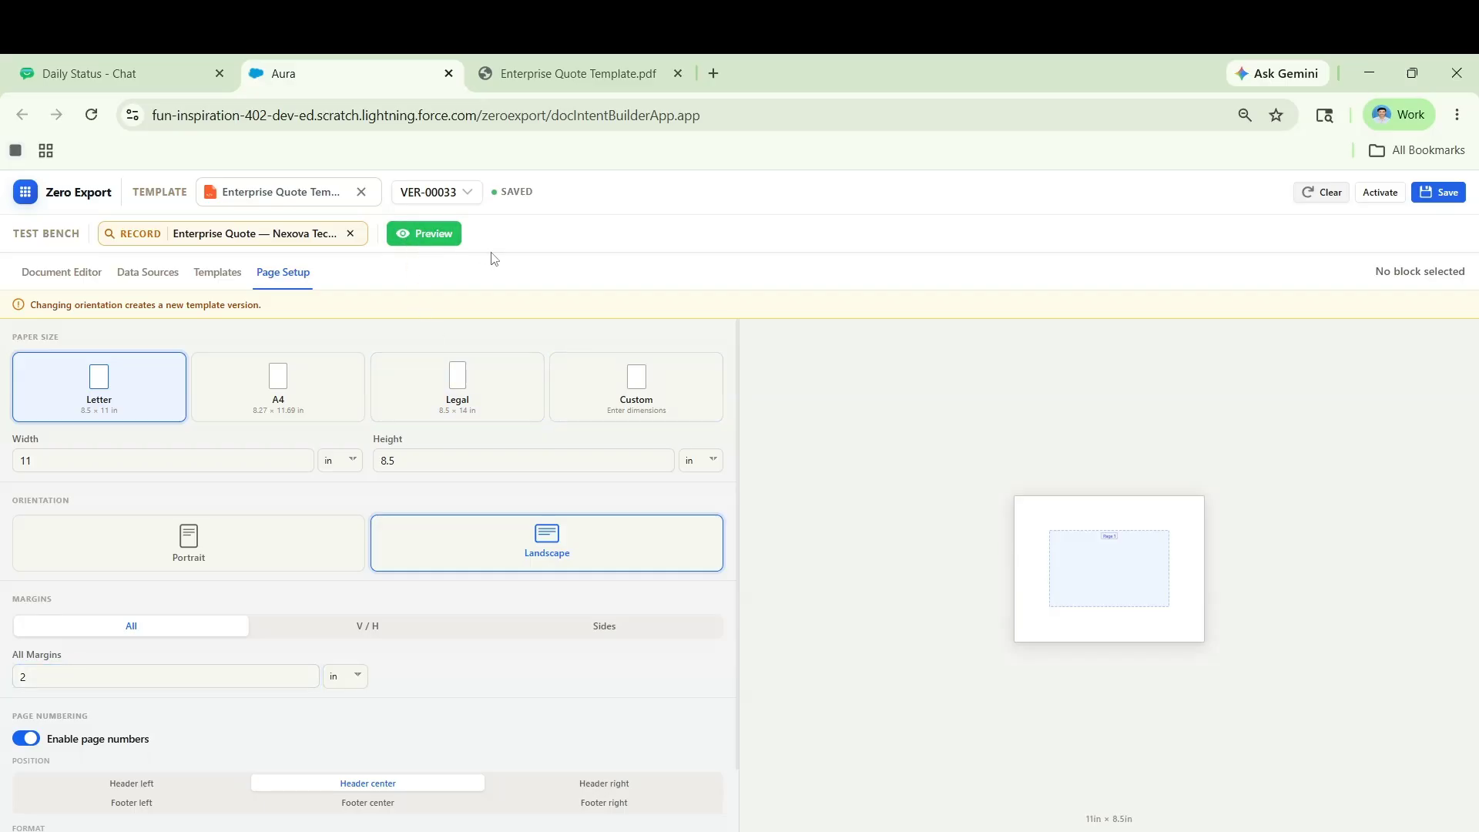
pyautogui.scroll(-3, 805, 431)
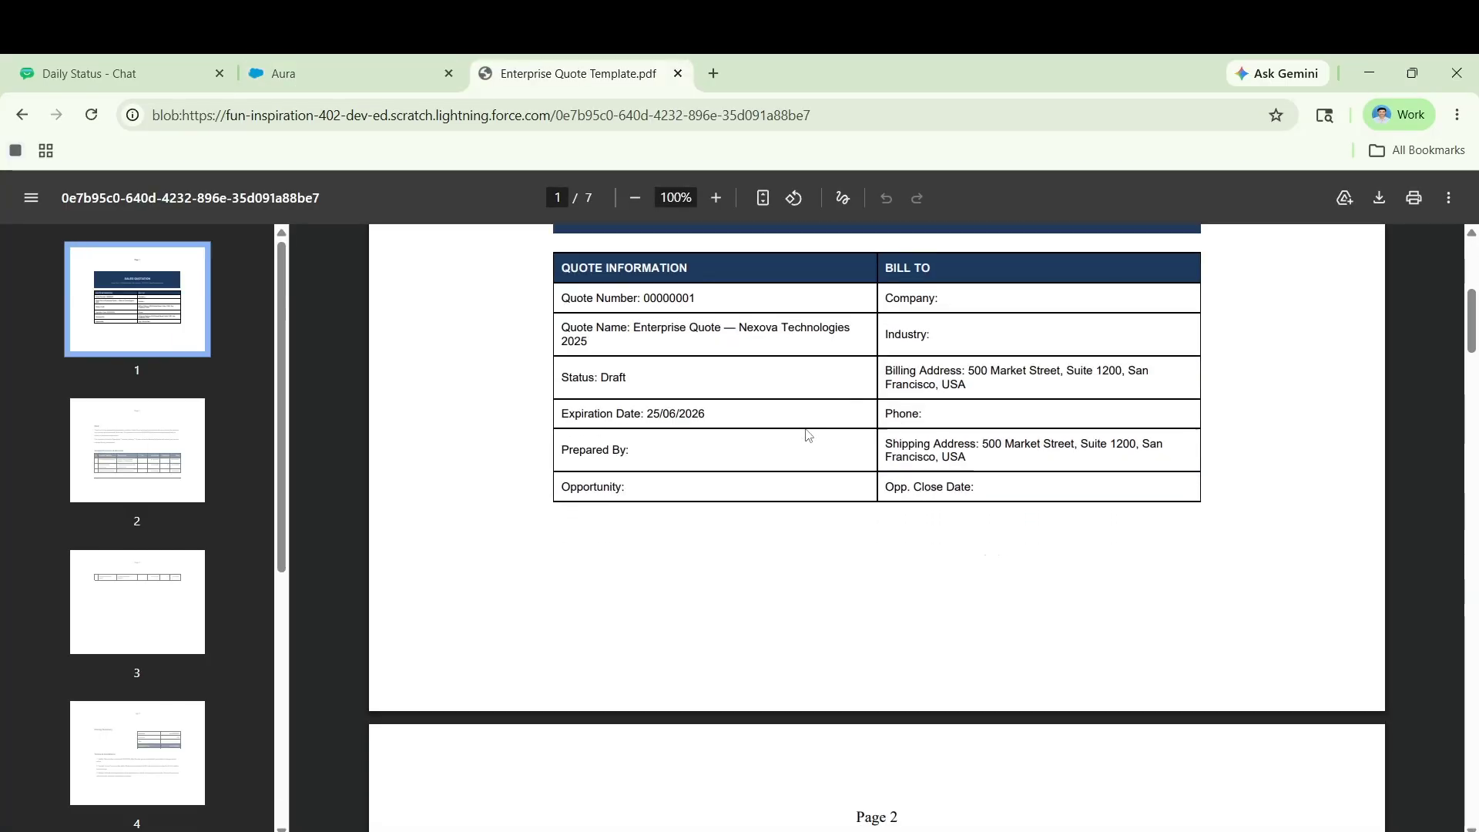
pyautogui.scroll(-10, 803, 431)
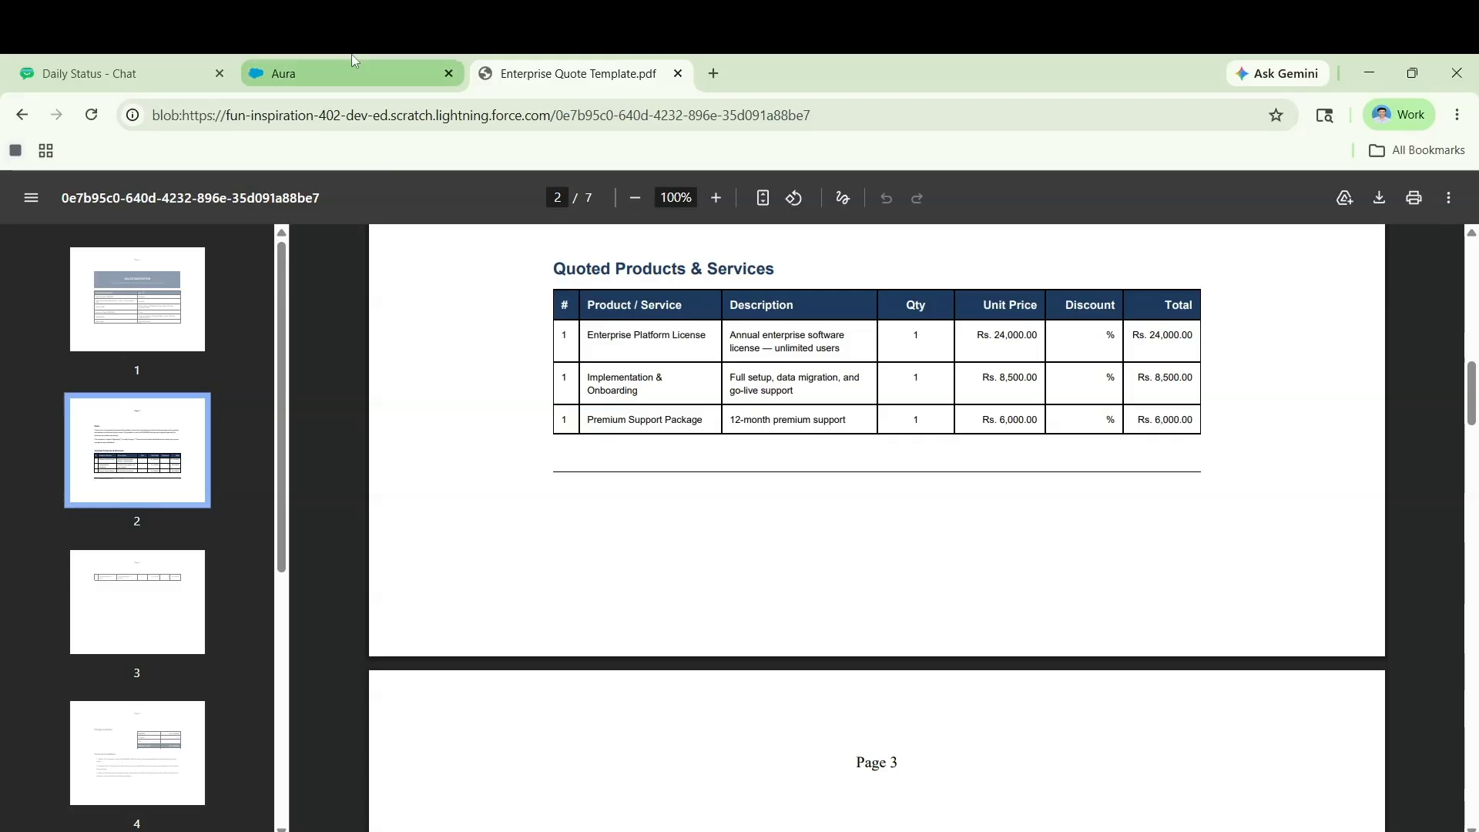
# - Return to the page setup, set the vertical margins to 2 in using the V / H mode, and preview the quote PDF
pyautogui.click(353, 69)
pyautogui.click(383, 625)
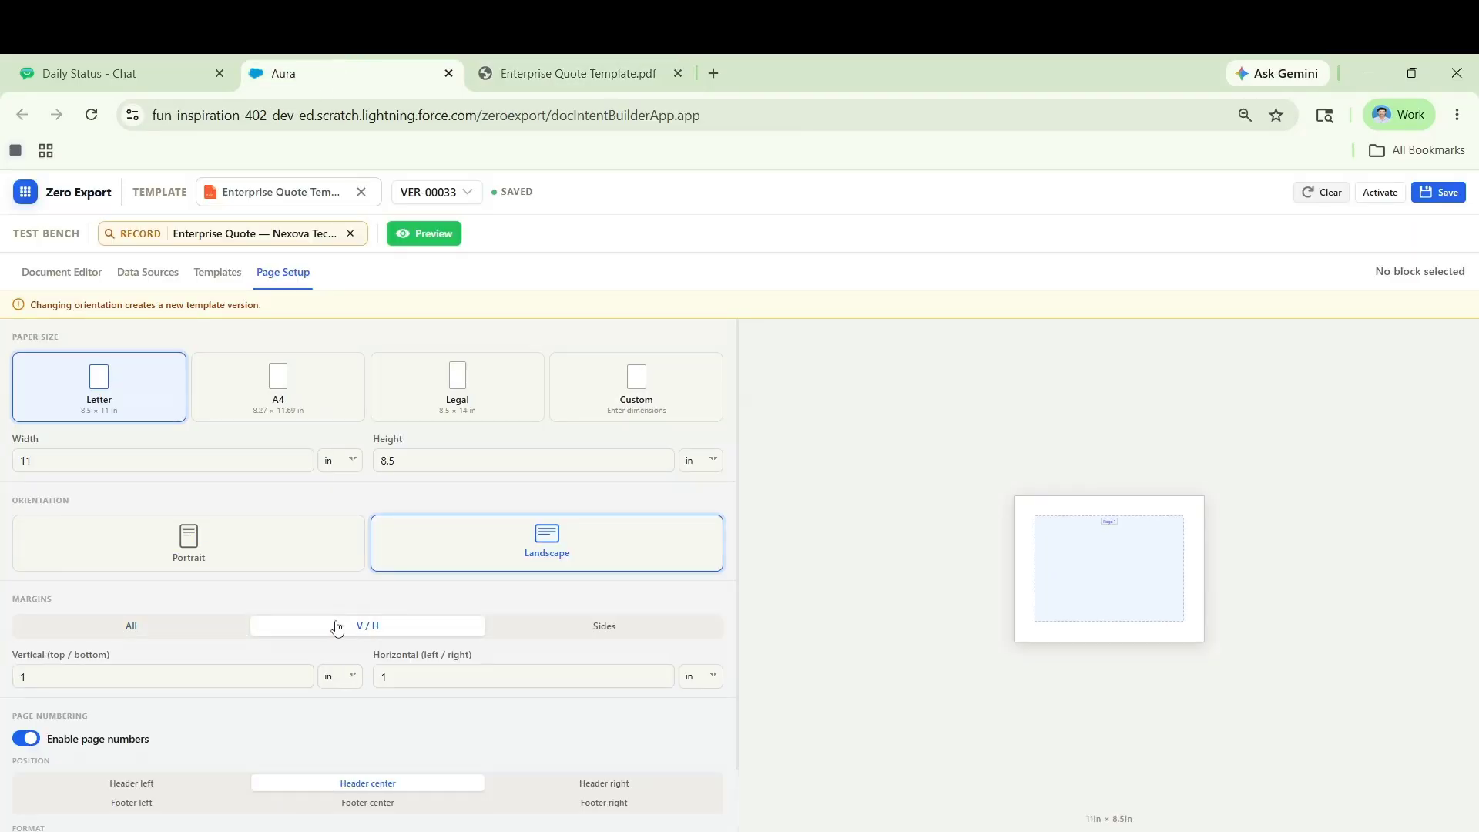
pyautogui.click(144, 676)
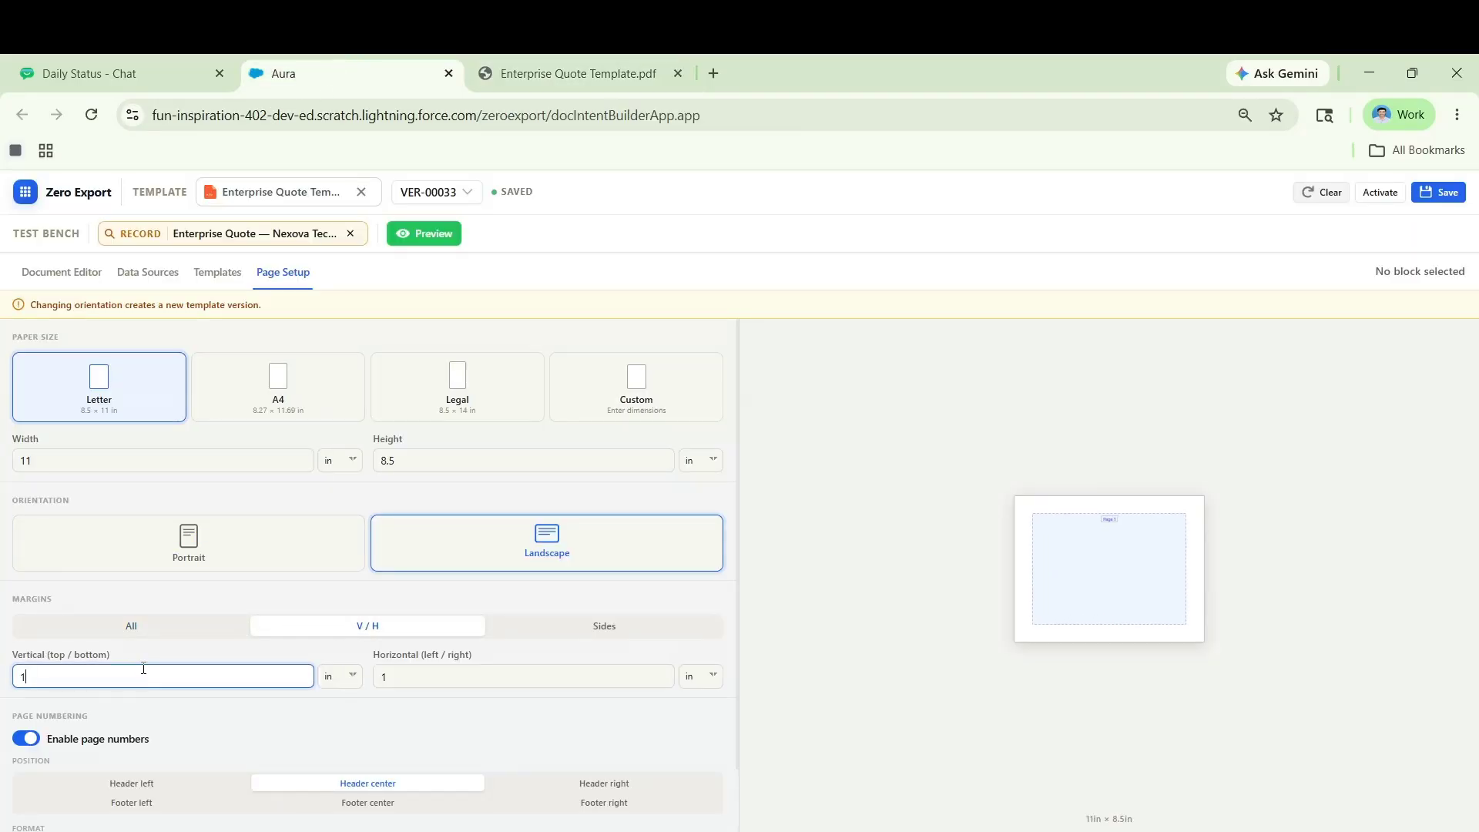
pyautogui.press('BackSpace')
pyautogui.write('2')
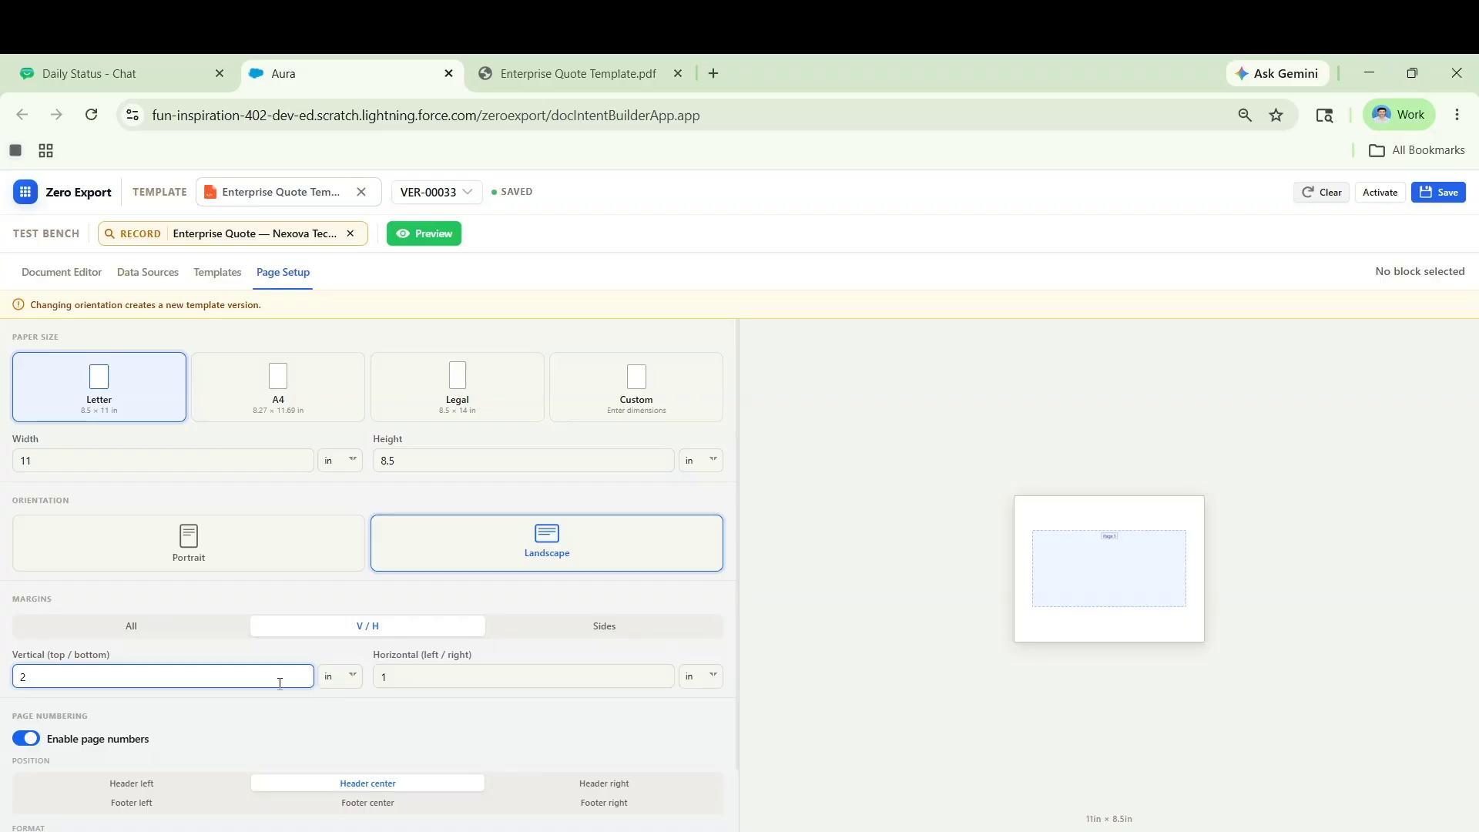
pyautogui.click(445, 236)
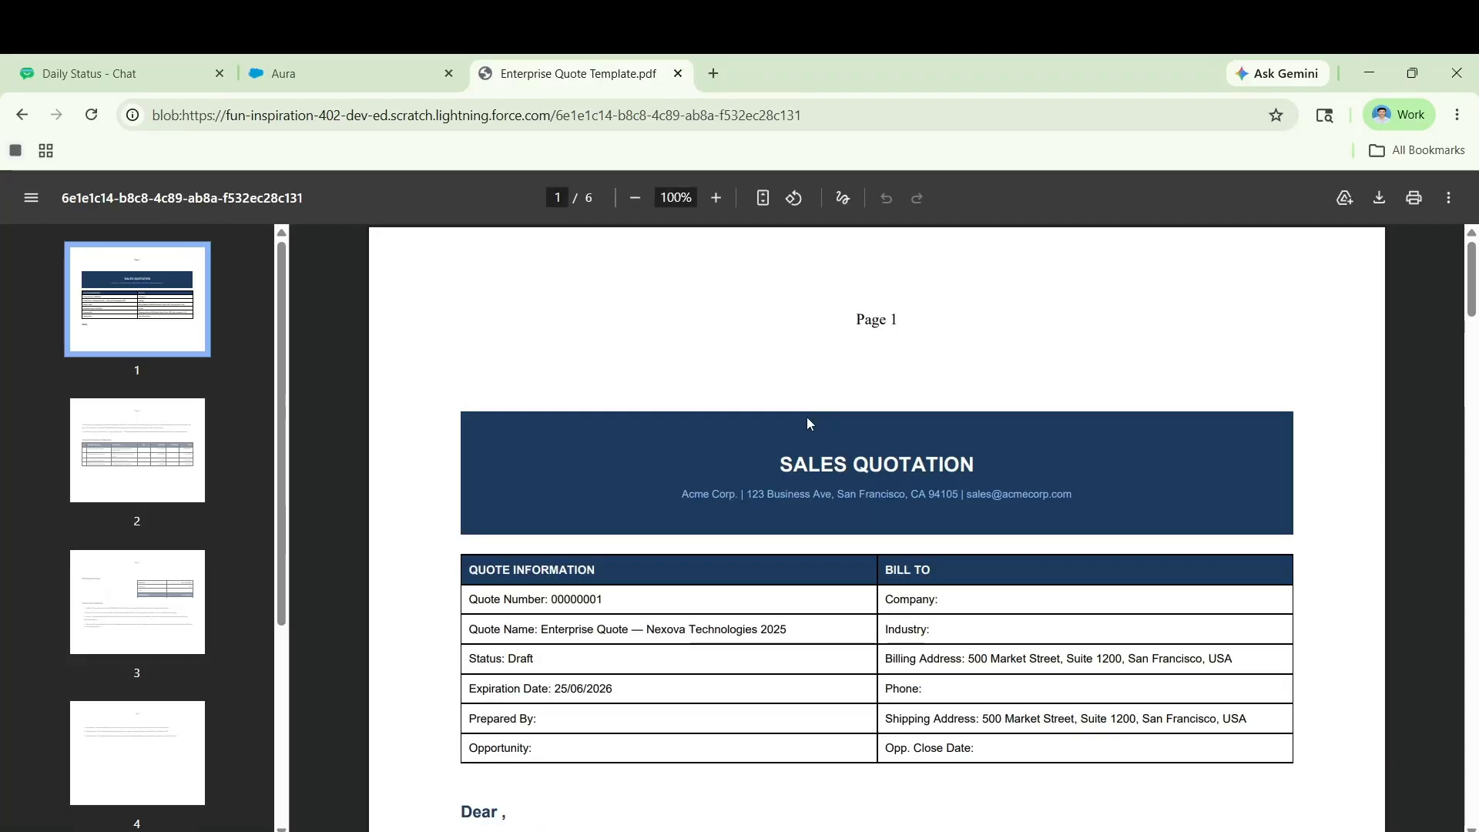
pyautogui.scroll(-15, 777, 444)
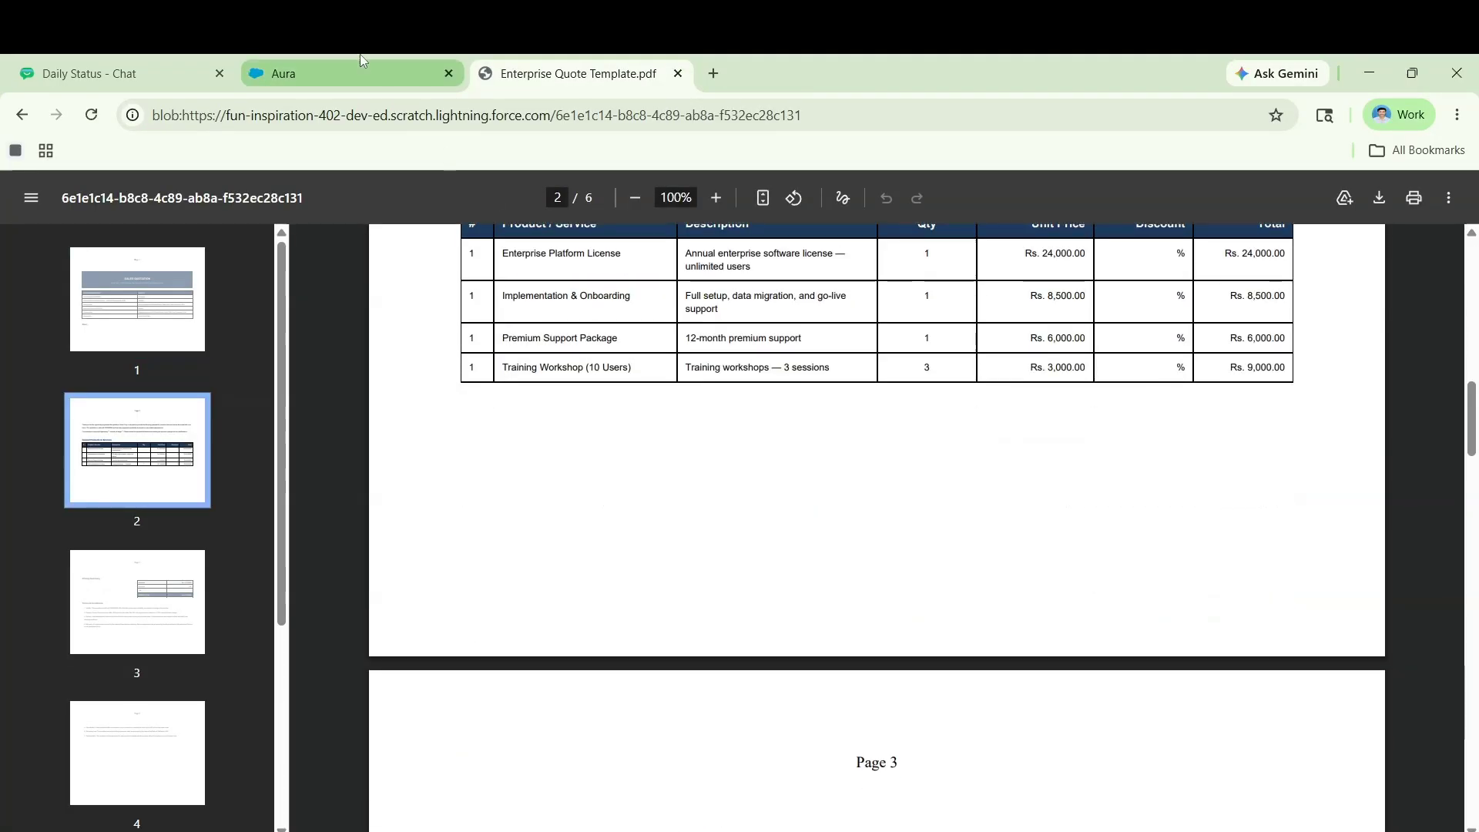
# - Return to the page setup, disable page numbers for the template, and preview the quote PDF to check its pages
pyautogui.click(308, 74)
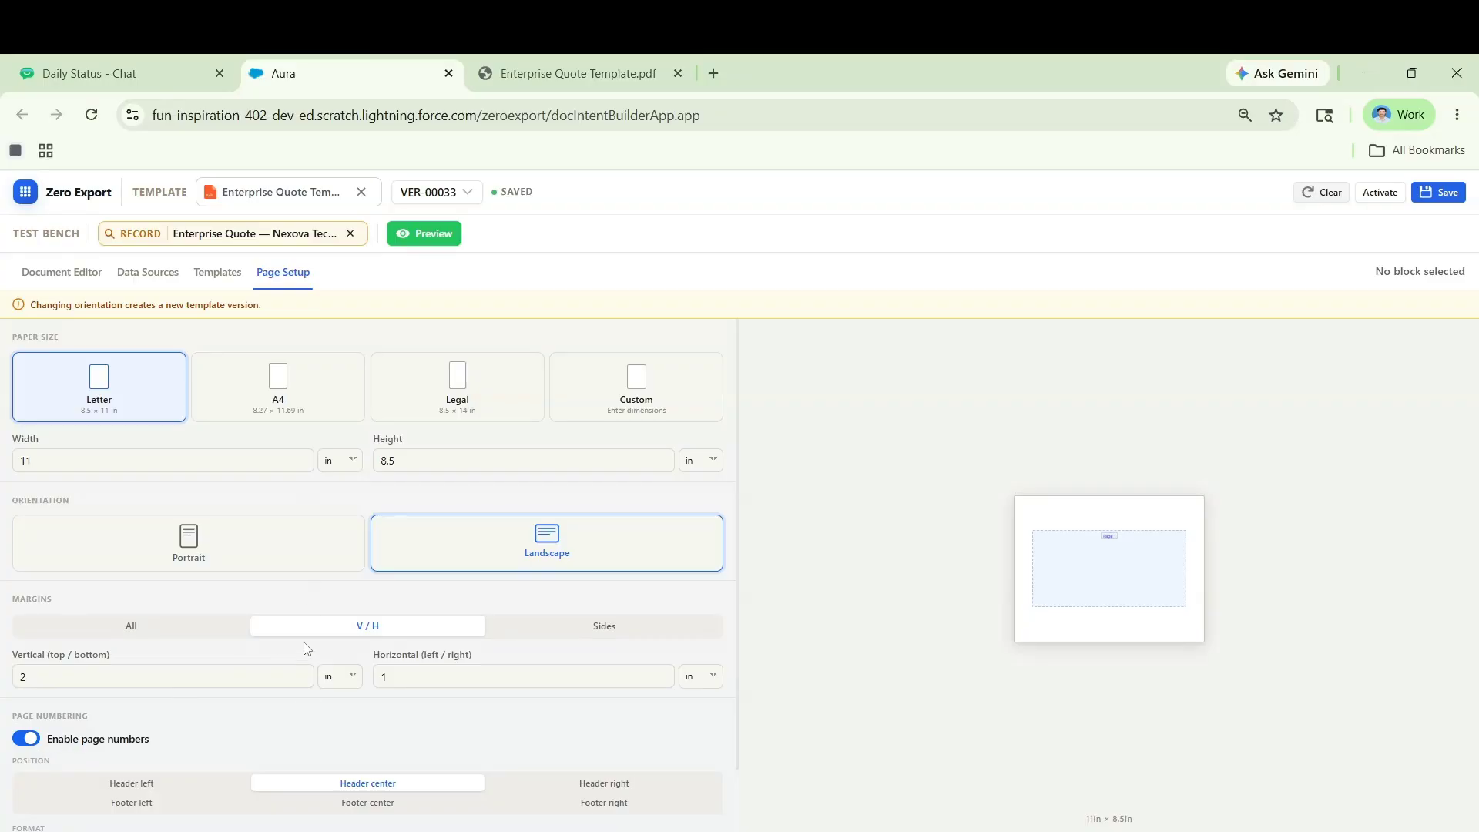
pyautogui.scroll(-1, 154, 694)
pyautogui.click(28, 661)
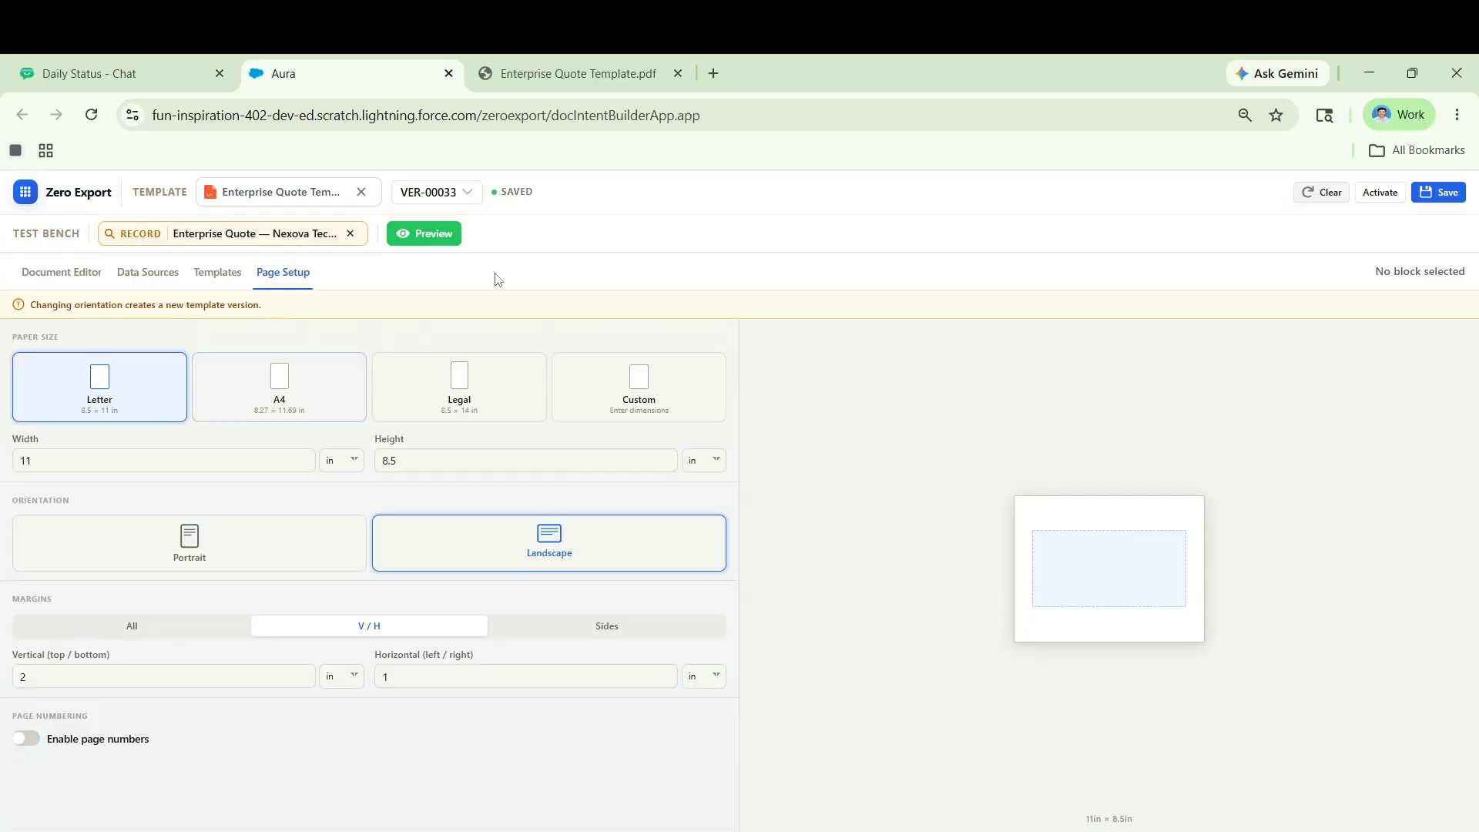
pyautogui.click(424, 234)
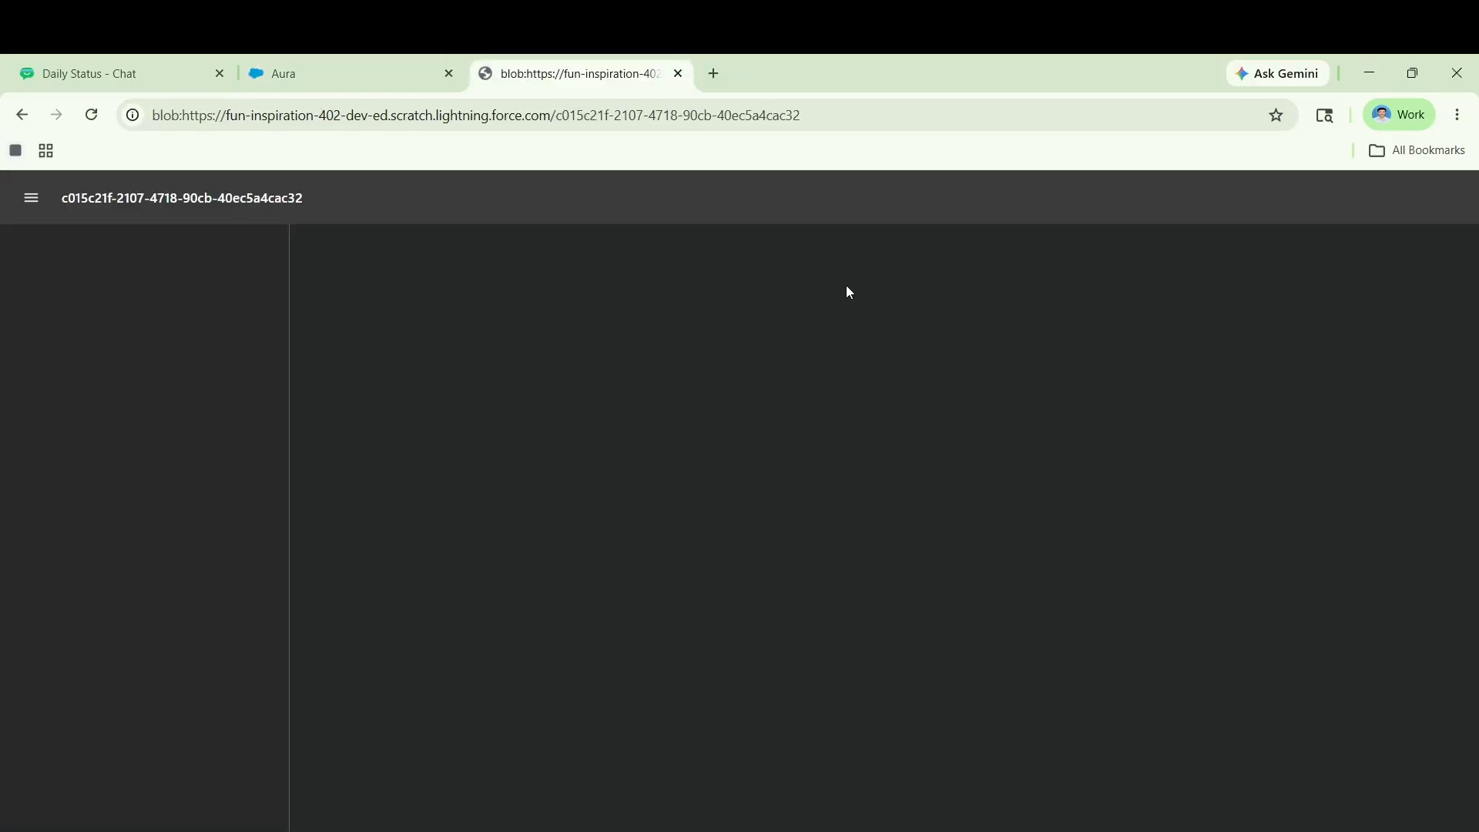
pyautogui.scroll(-5, 823, 381)
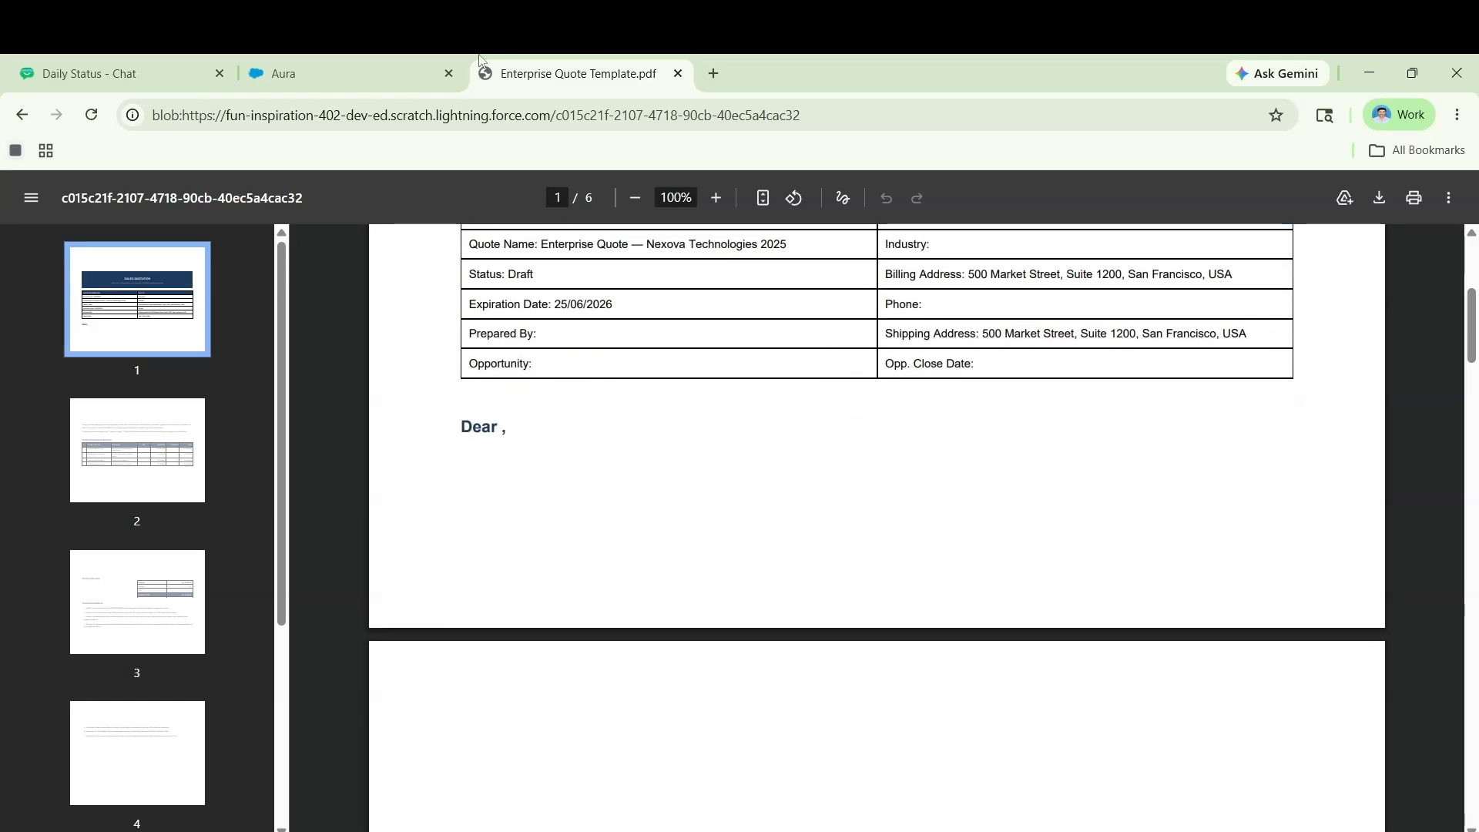
# - Return to the page setup, enable page numbers again and set their position to Footer center
pyautogui.click(395, 58)
pyautogui.click(39, 743)
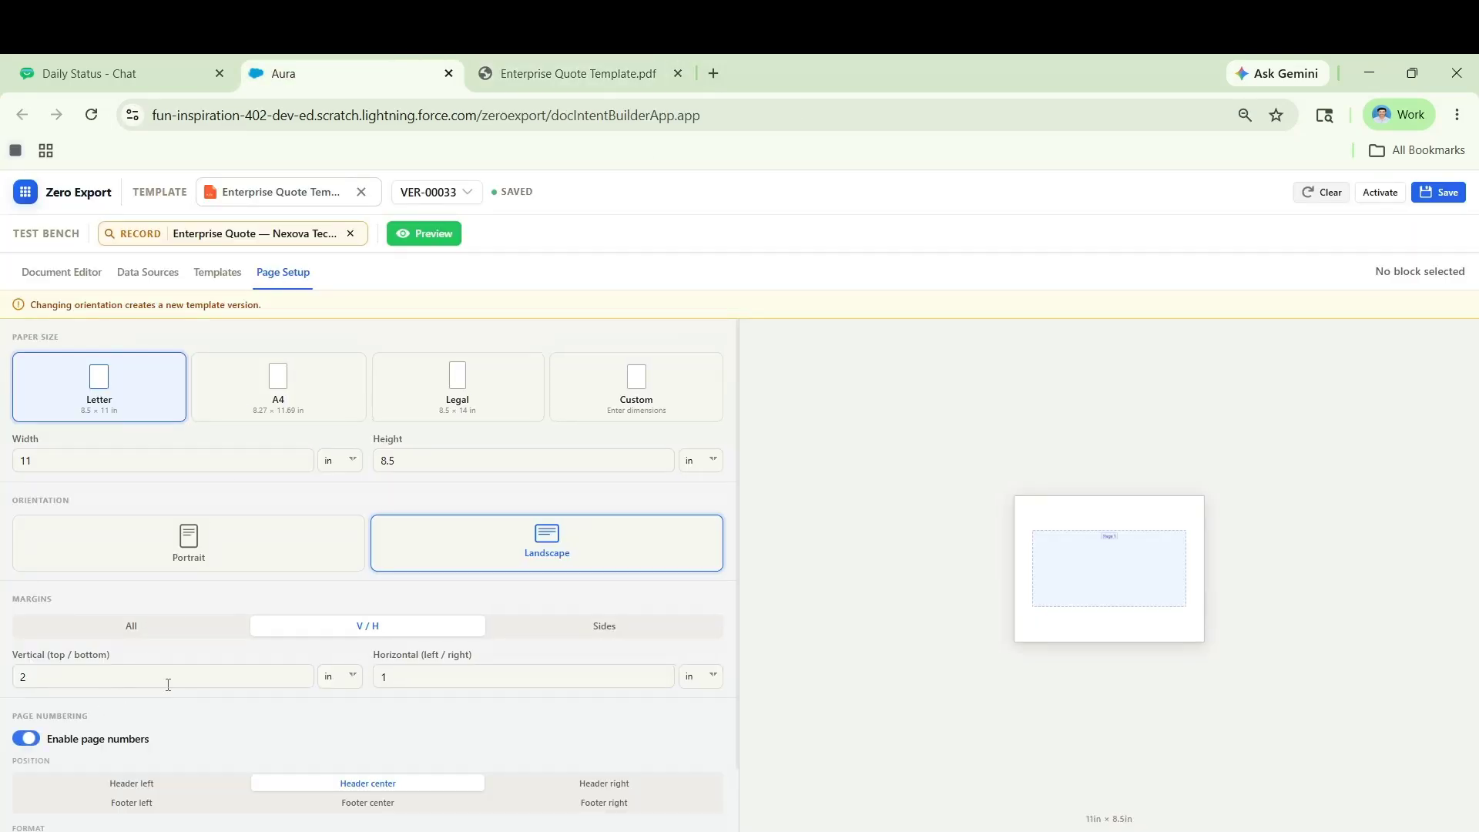
pyautogui.scroll(-1, 373, 616)
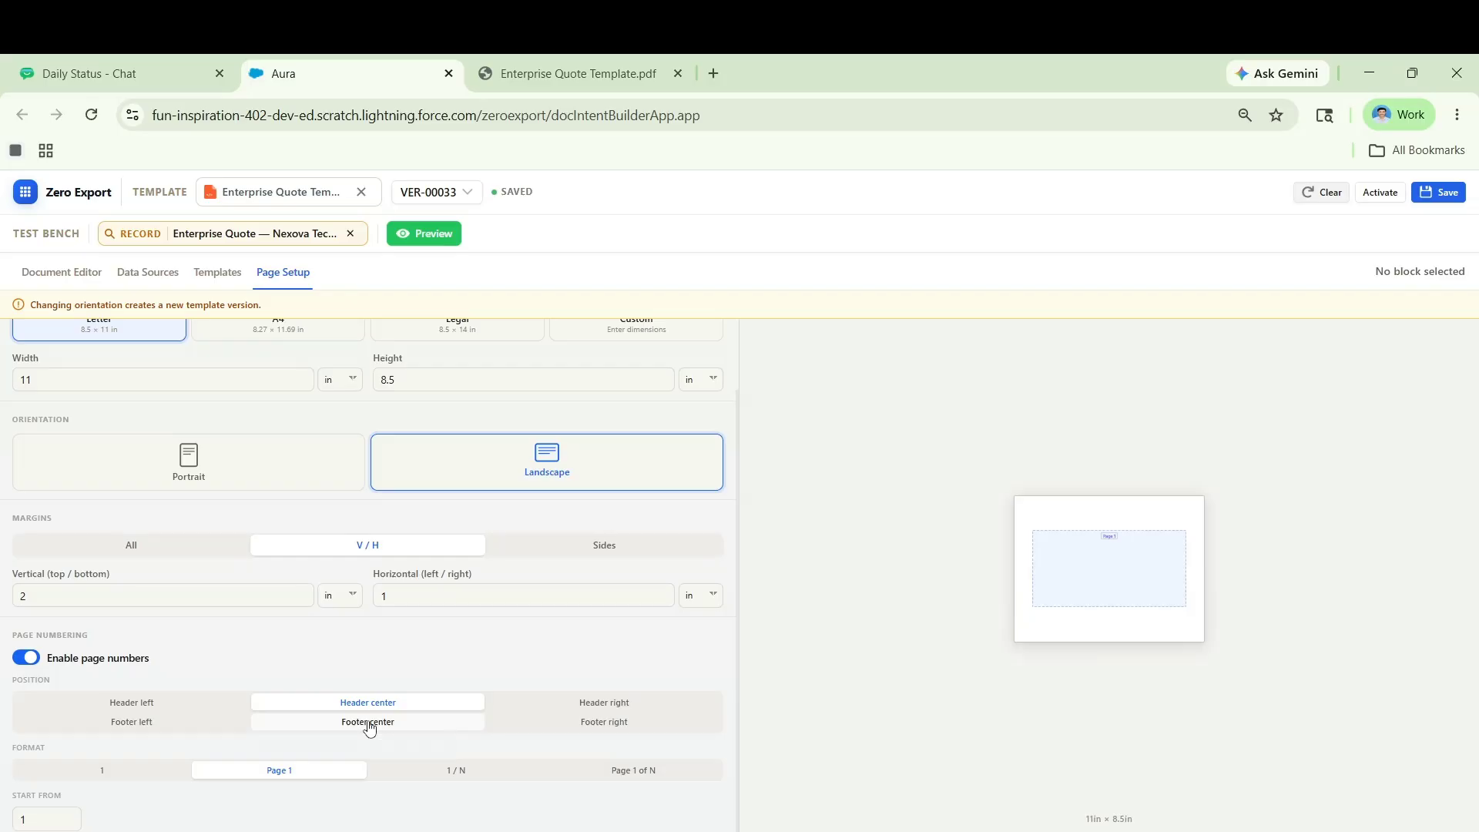
pyautogui.click(369, 724)
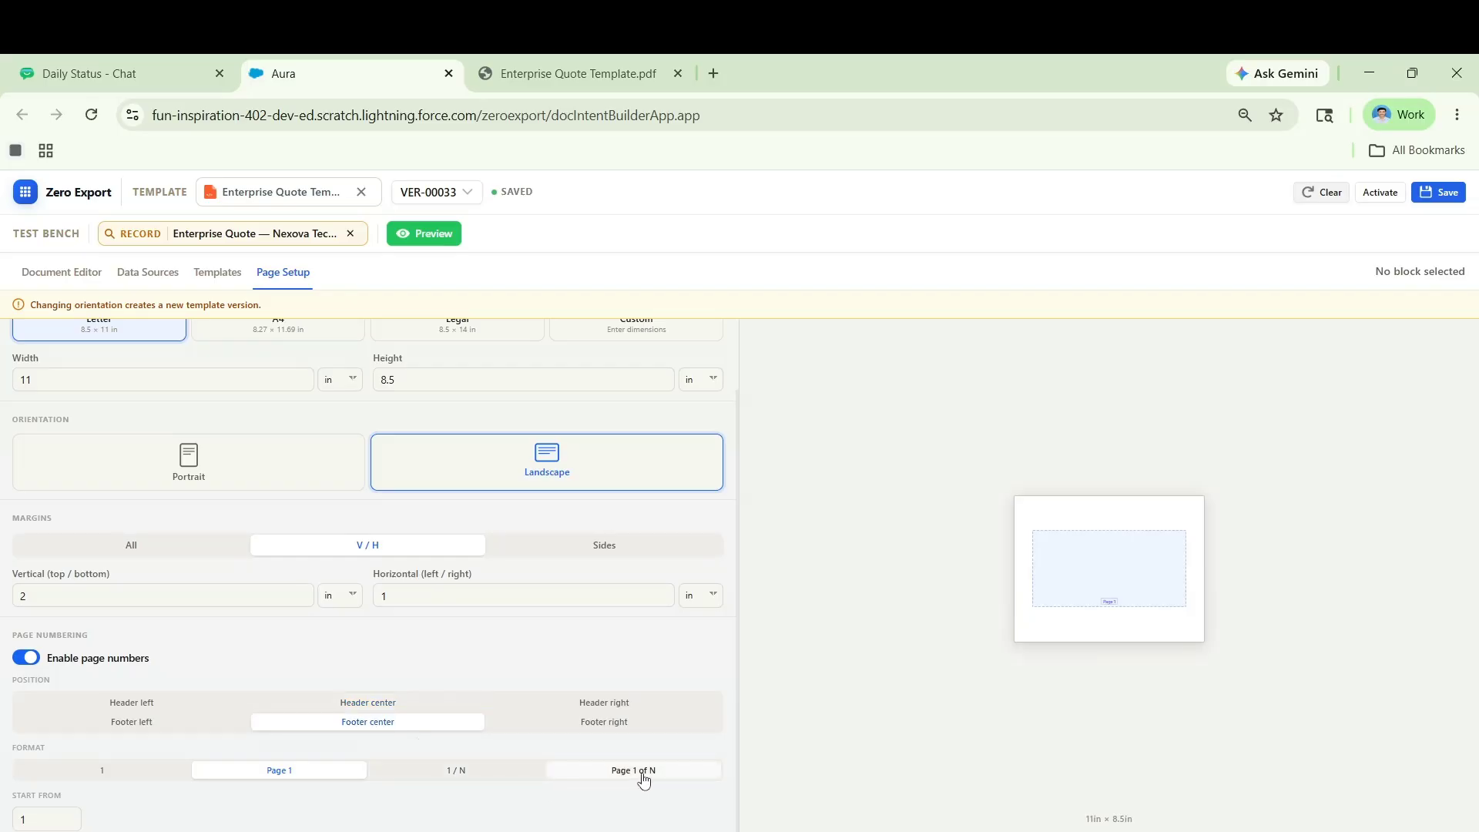